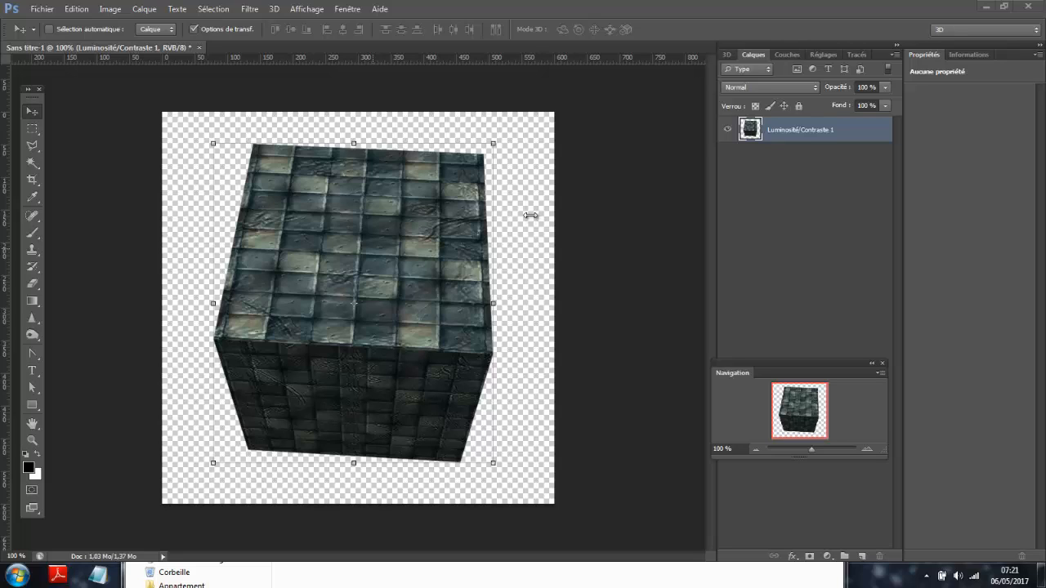
Locate the NormalMapFilter command in the NVIDIA Tools filter group
click(250, 9)
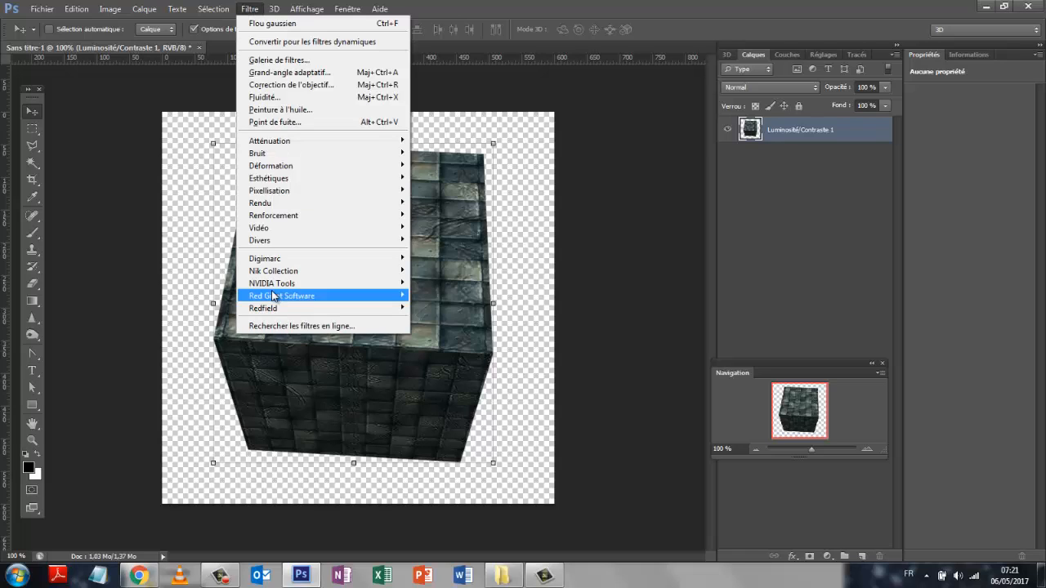
mouse_move(274, 284)
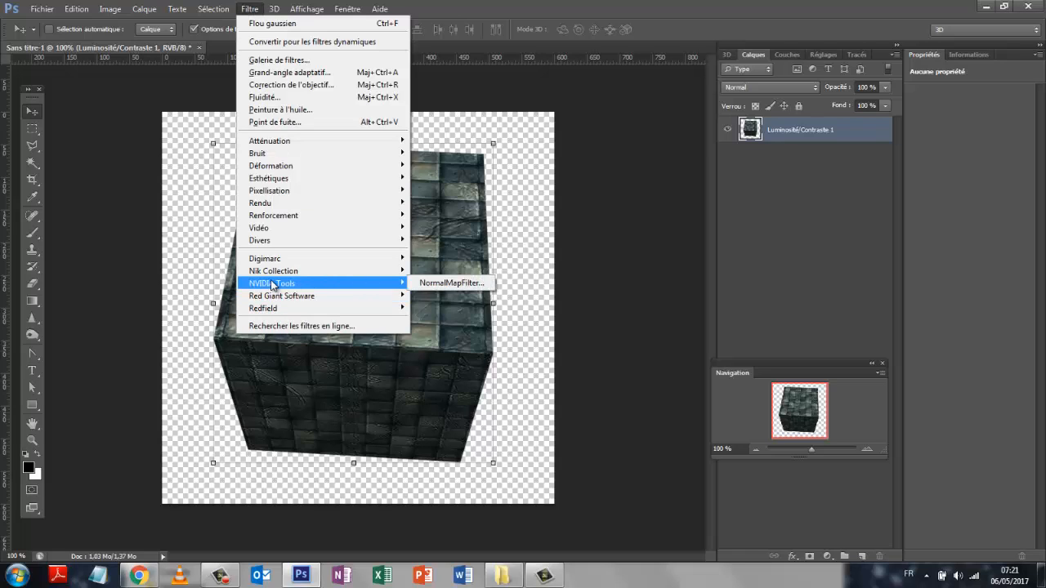
click(455, 283)
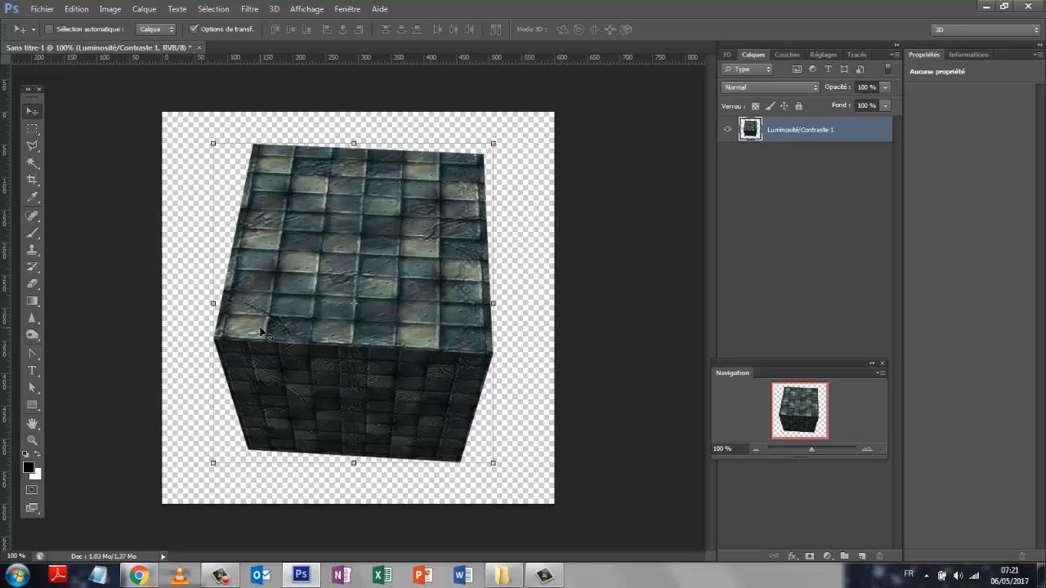
click(252, 12)
mouse_move(327, 286)
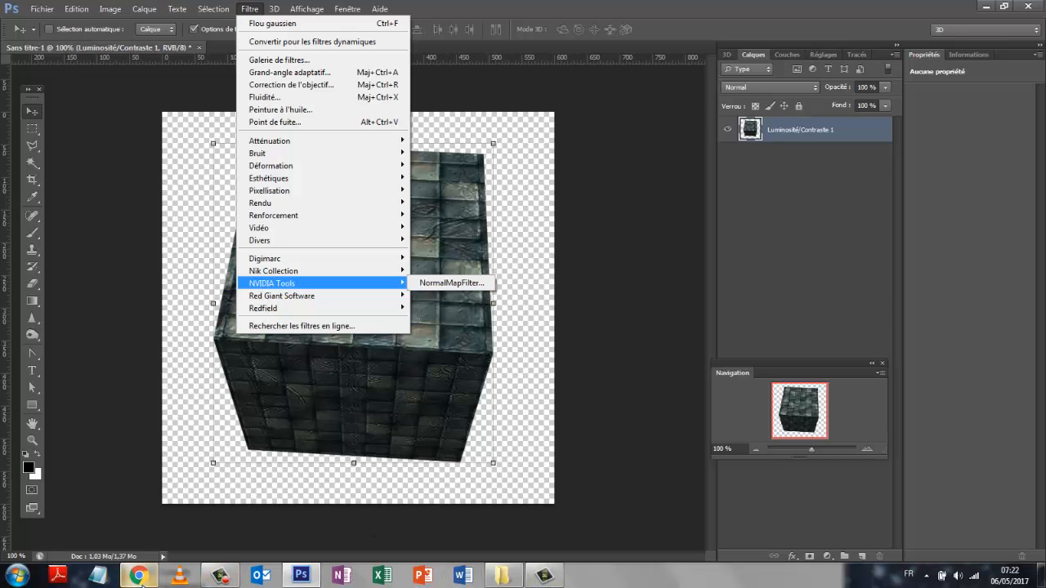
Switch to Chrome and examine the NVIDIA Texture Tools for Adobe Photoshop page, from the plug-in descriptions up to the download link
mouse_move(143, 578)
click(199, 518)
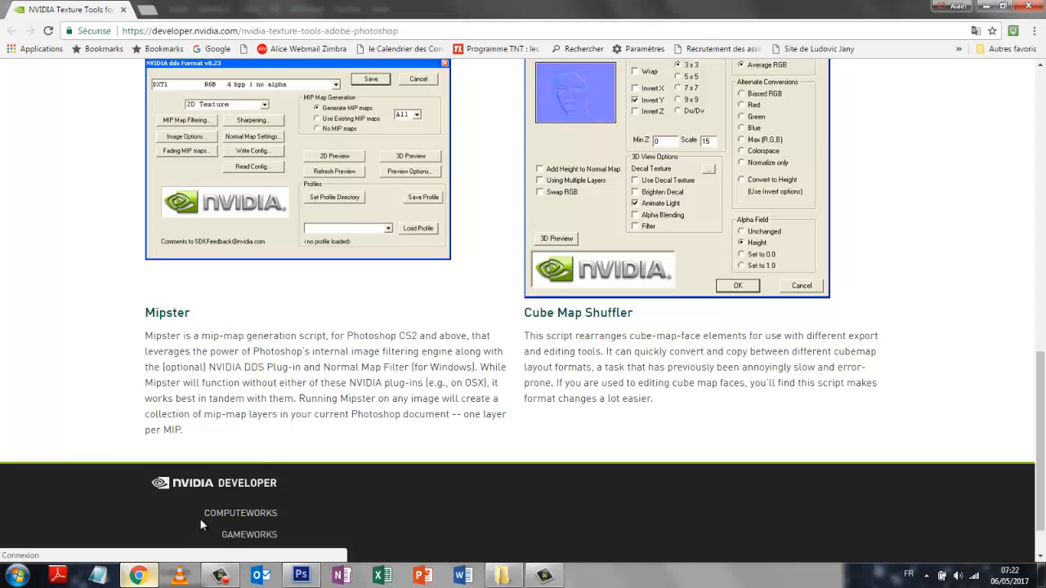
scroll(285, 205, up, 3)
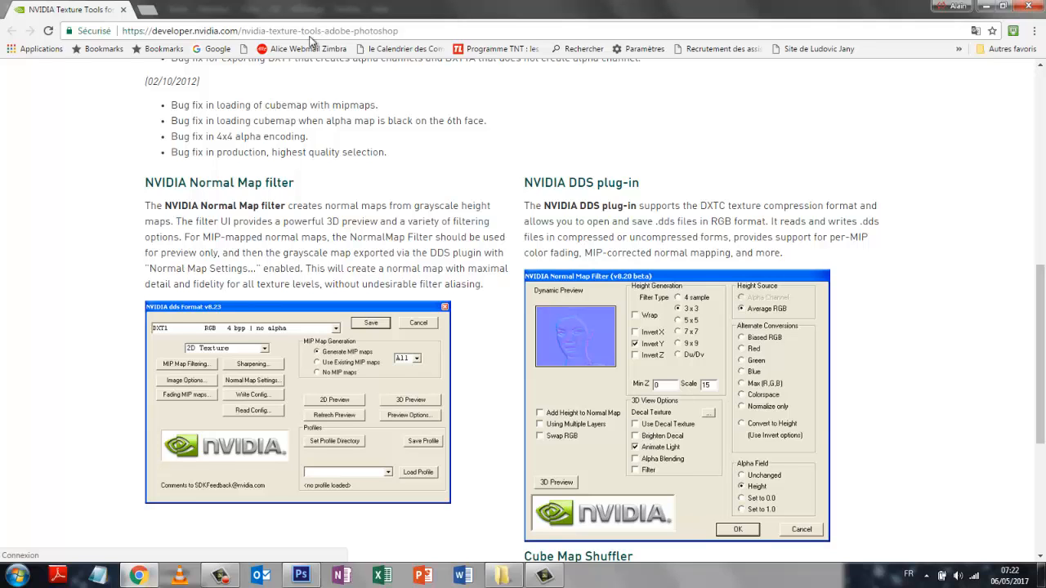
scroll(563, 122, up, 4)
scroll(562, 123, up, 2)
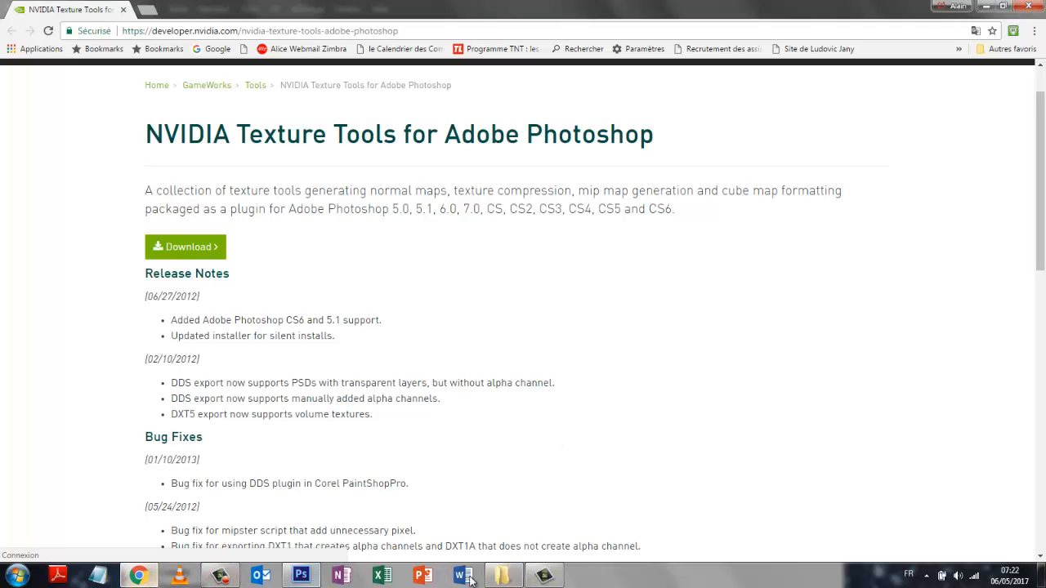
Switch back to Photoshop and check the NVIDIA Tools filter group for the NormalMapFilter plug-in
click(301, 576)
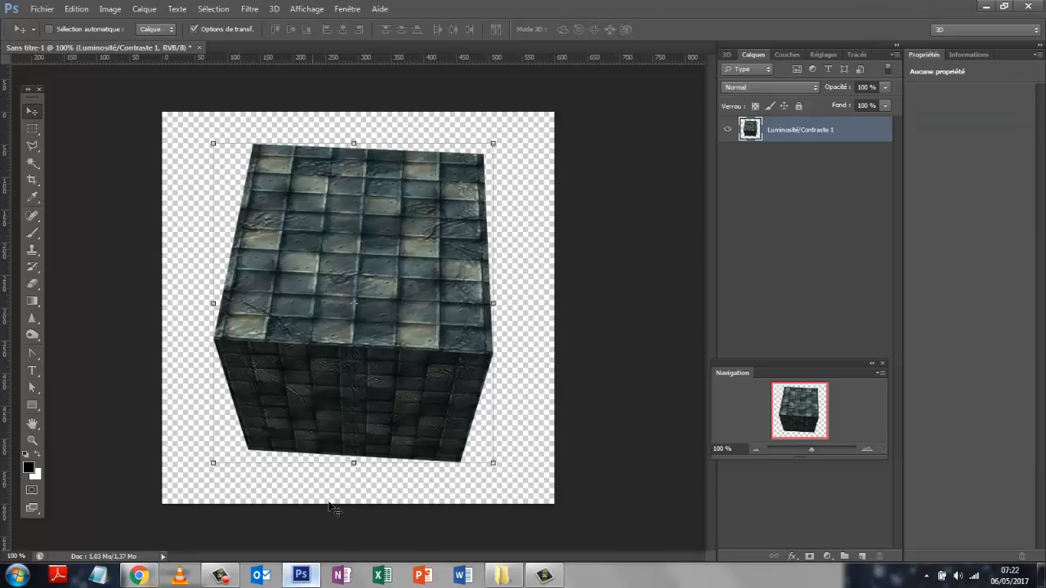
click(250, 10)
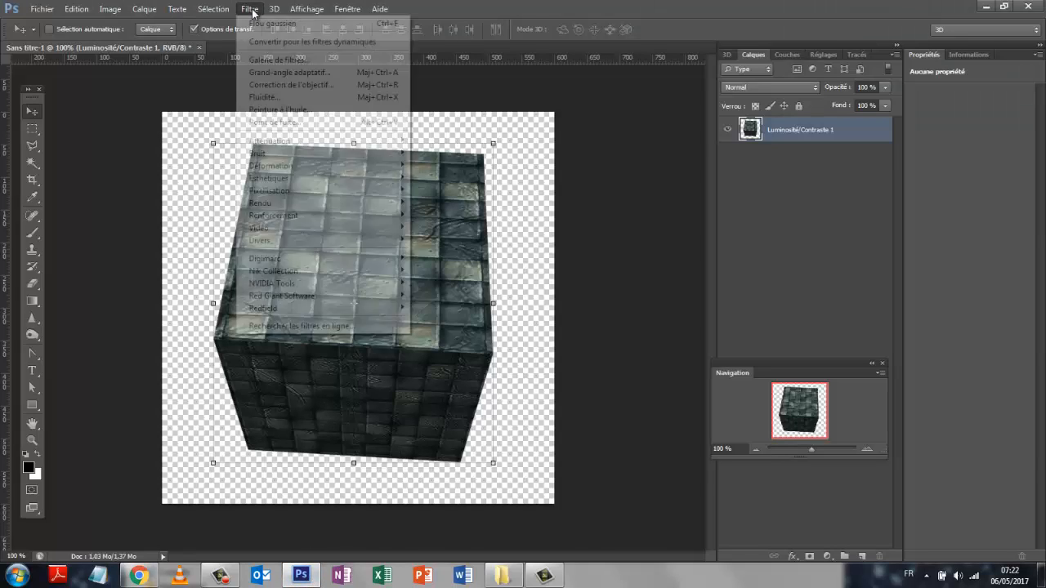
mouse_move(398, 287)
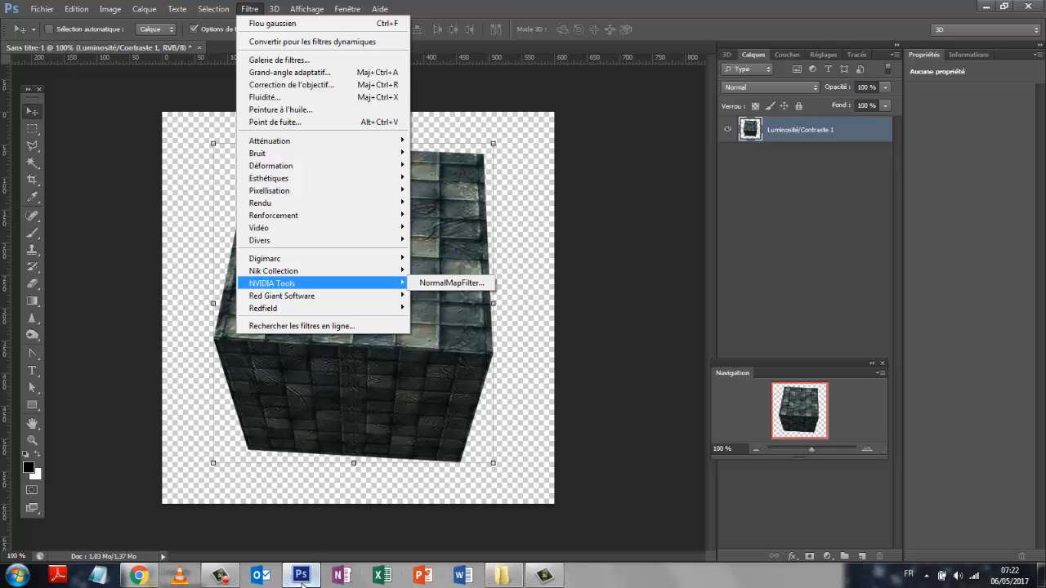
Return to Chrome, review the NVIDIA Texture Tools release notes, plug-in descriptions and download link, and close the browser
click(139, 576)
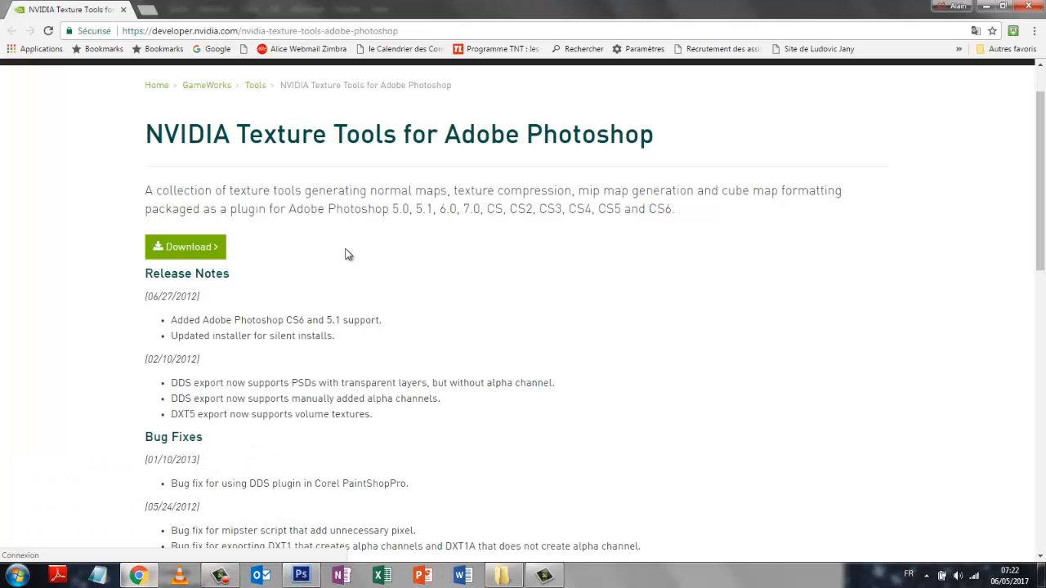
click(194, 258)
scroll(431, 320, down, 2)
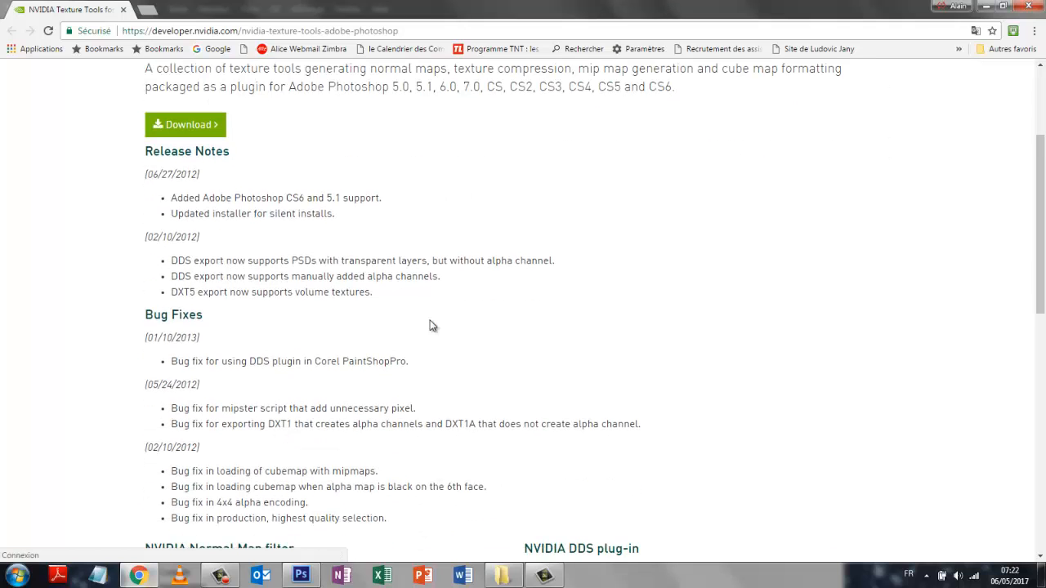
scroll(431, 324, down, 5)
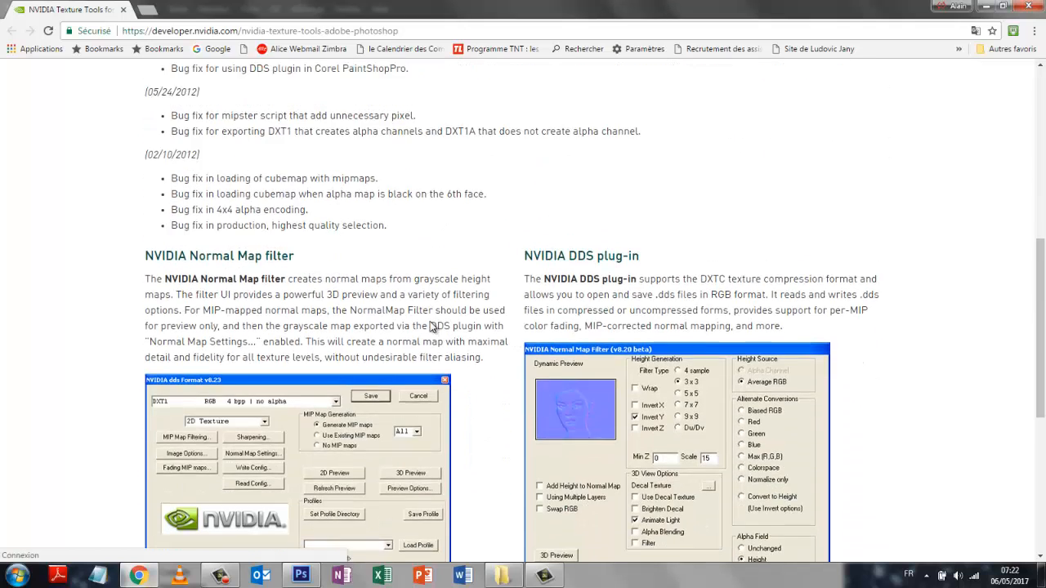
scroll(431, 324, up, 2)
scroll(432, 326, down, 3)
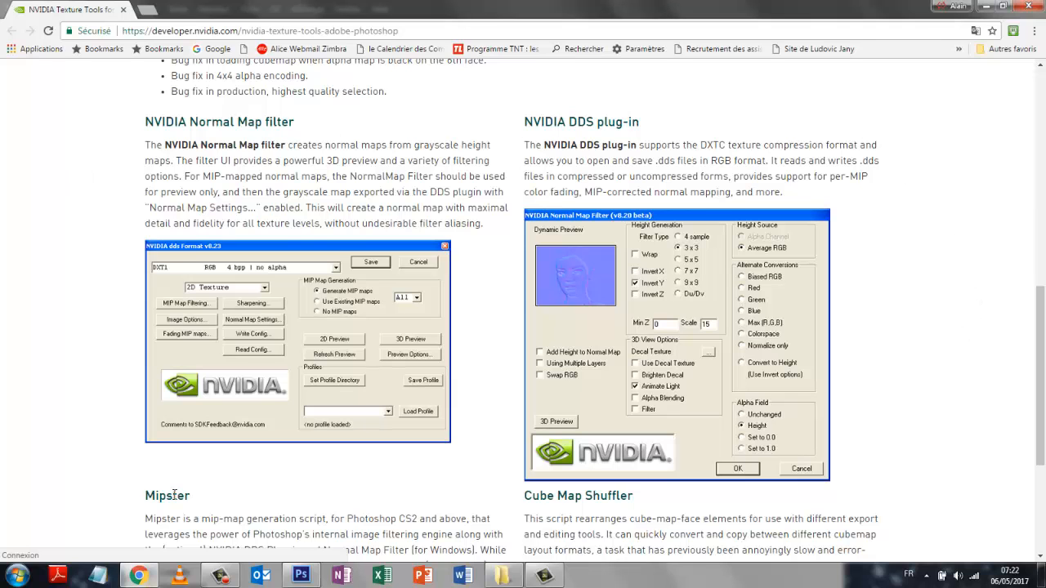
scroll(294, 309, up, 3)
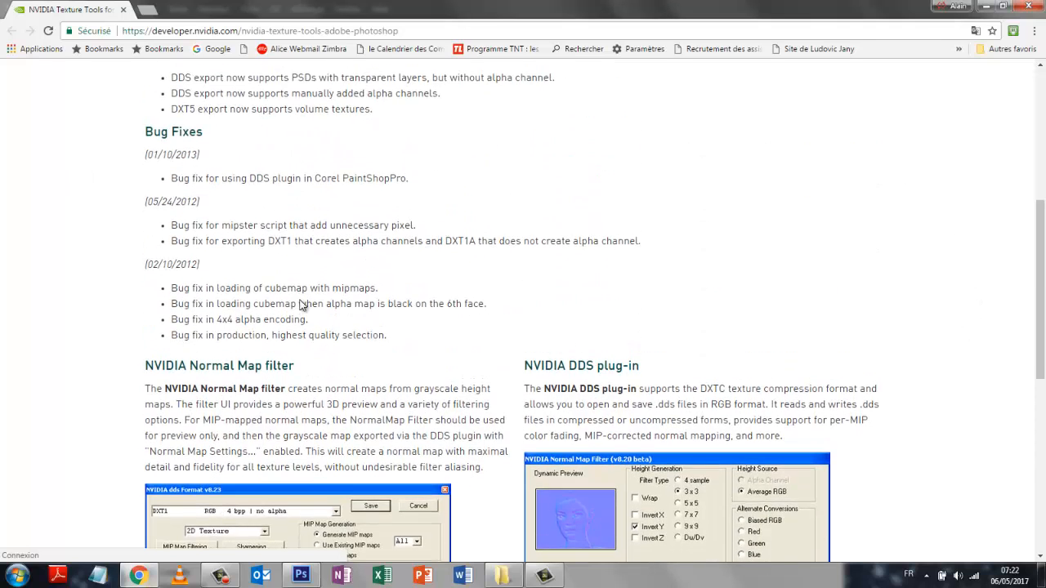
scroll(303, 301, up, 5)
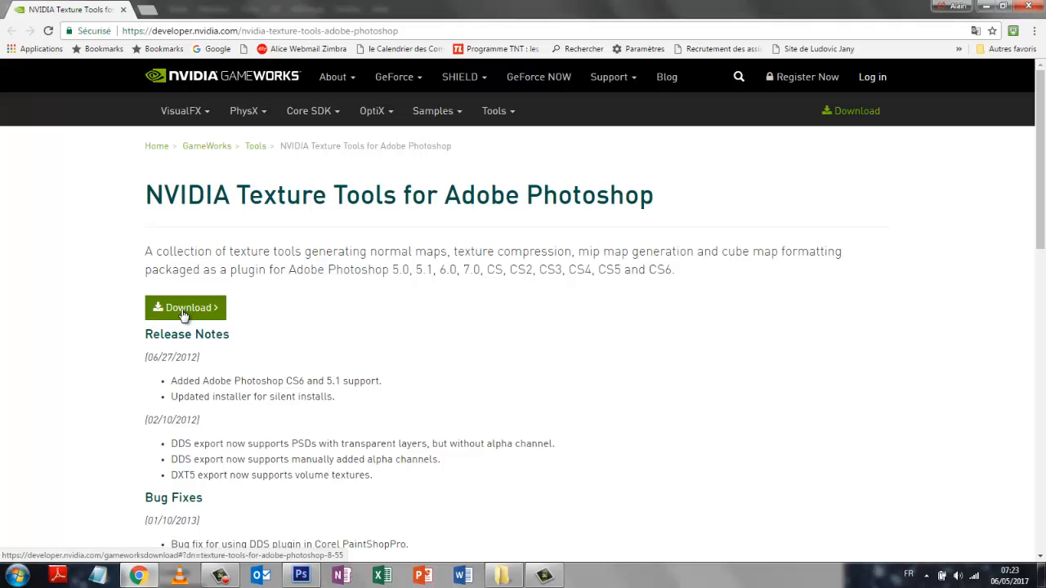
click(183, 316)
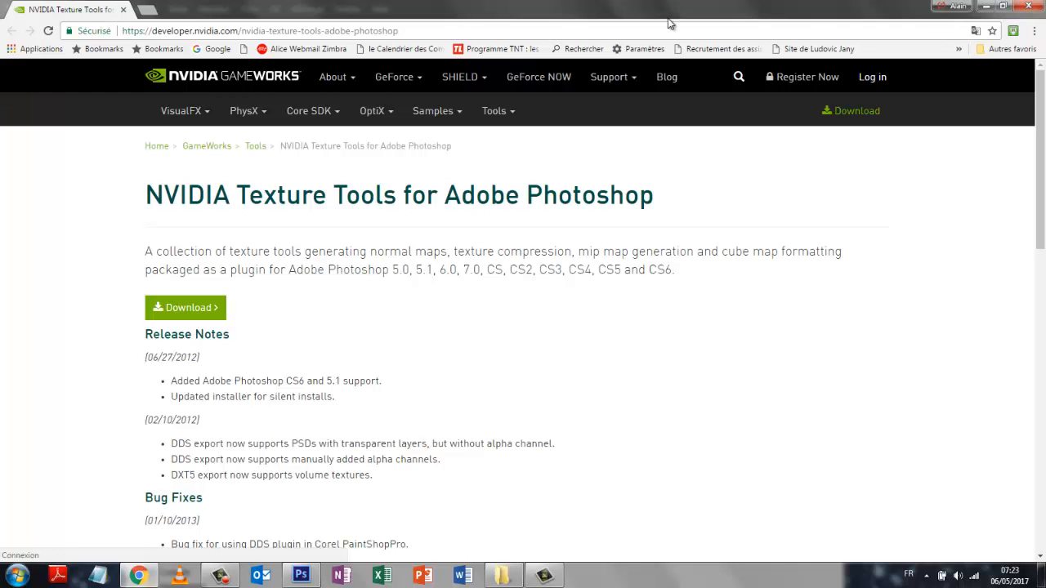
click(1028, 7)
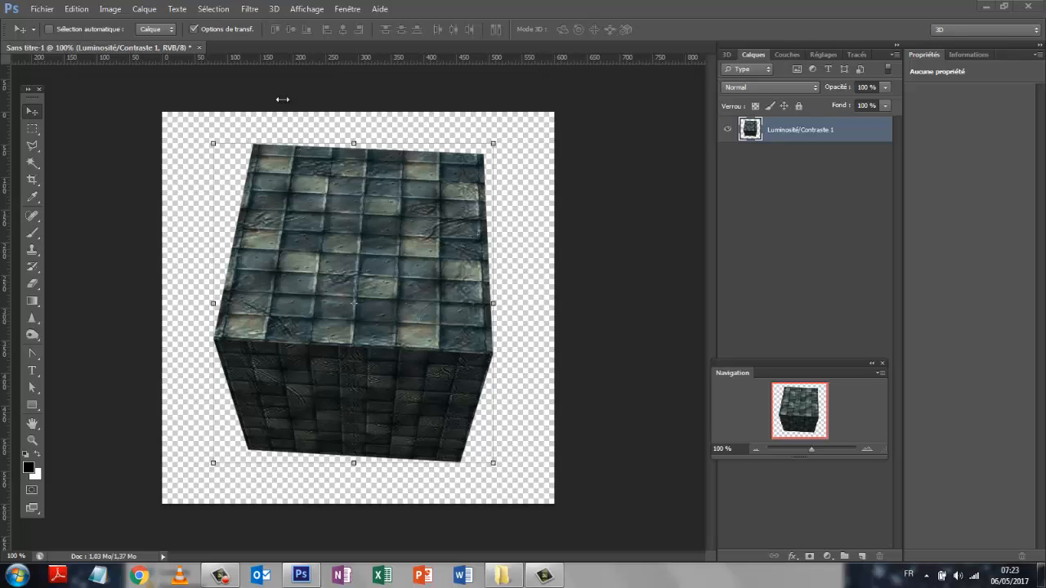
Close the cube document without saving and create a new 600 × 600 pixel document with a white background
click(199, 47)
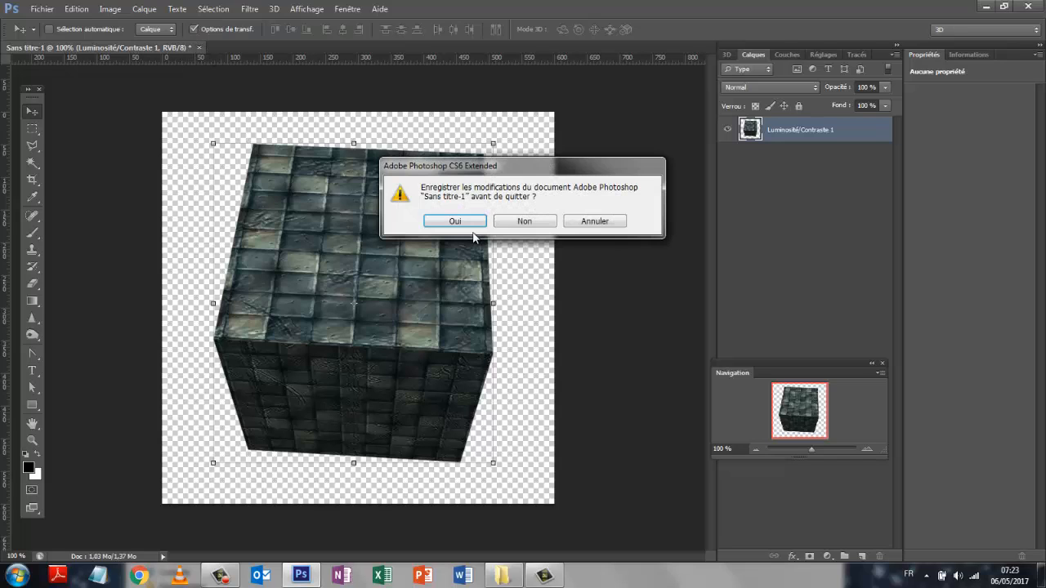
click(523, 220)
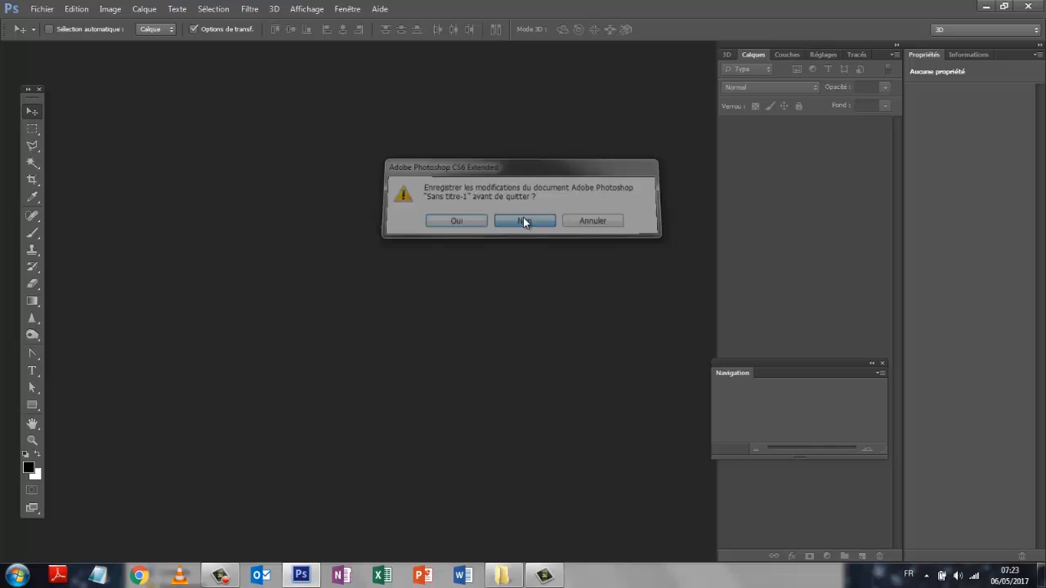
click(39, 10)
click(45, 23)
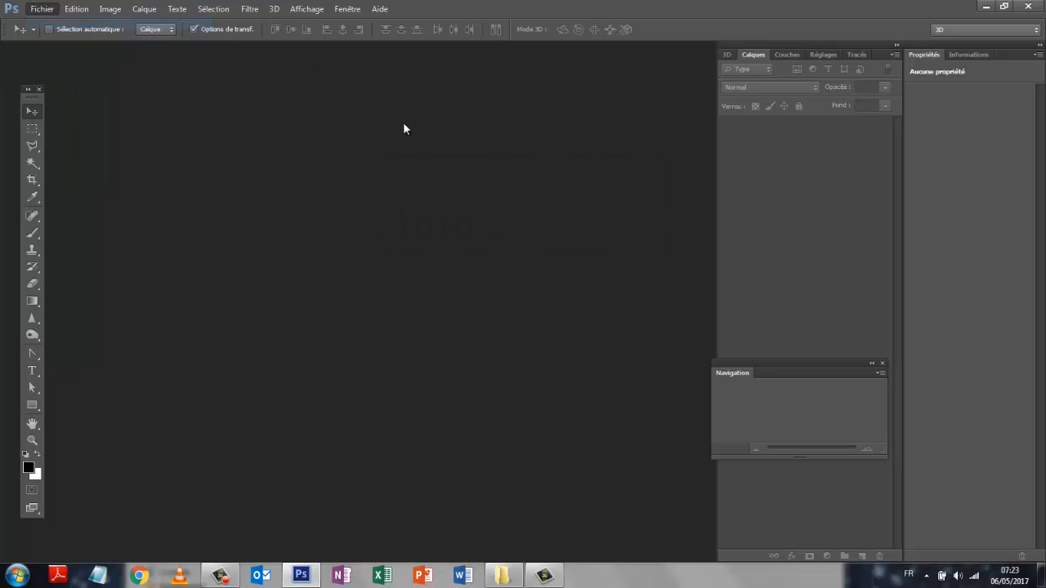
double_click(360, 242)
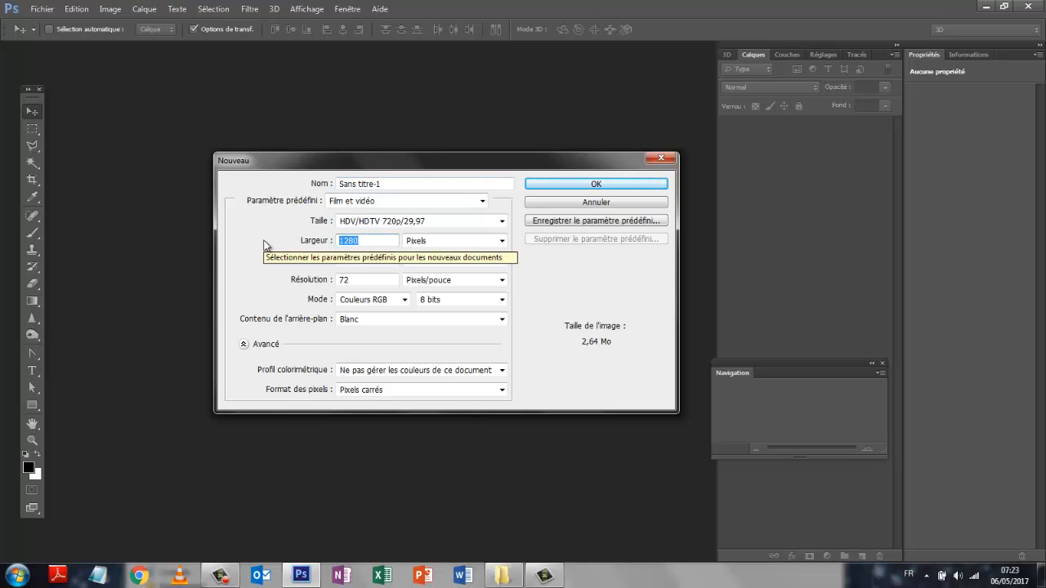
text(600)
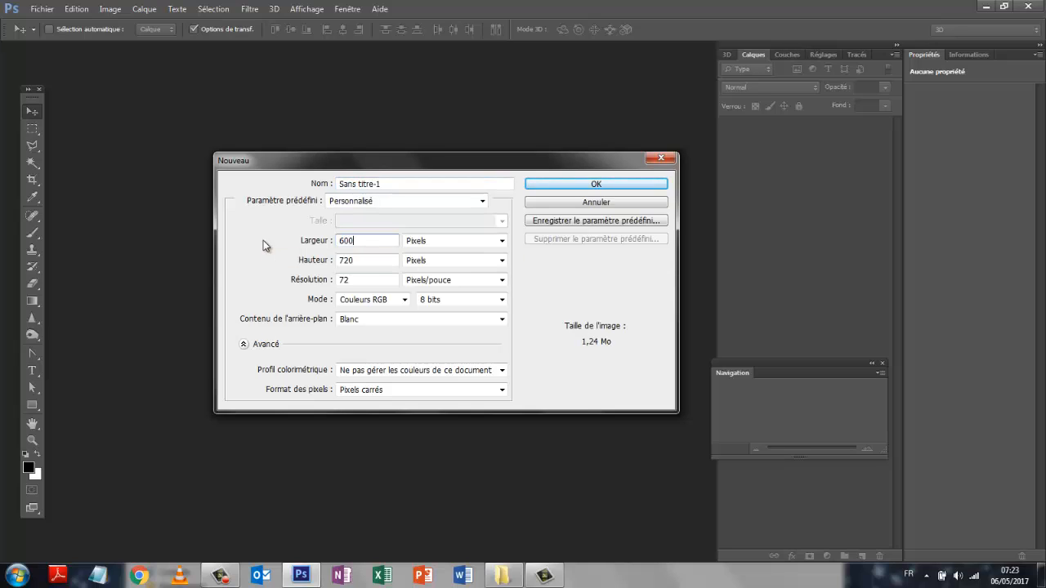
double_click(358, 261)
text(600)
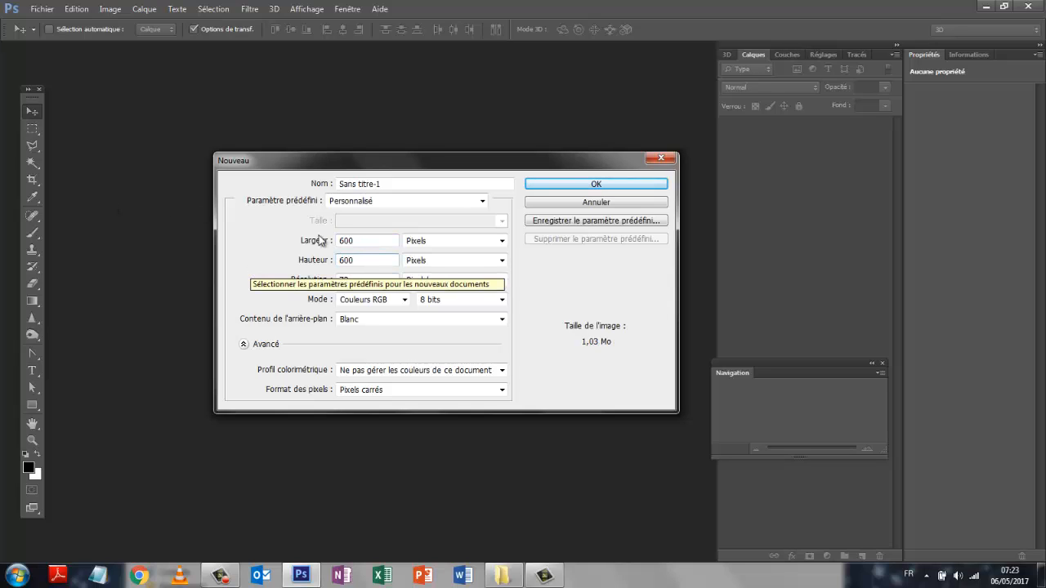
click(580, 184)
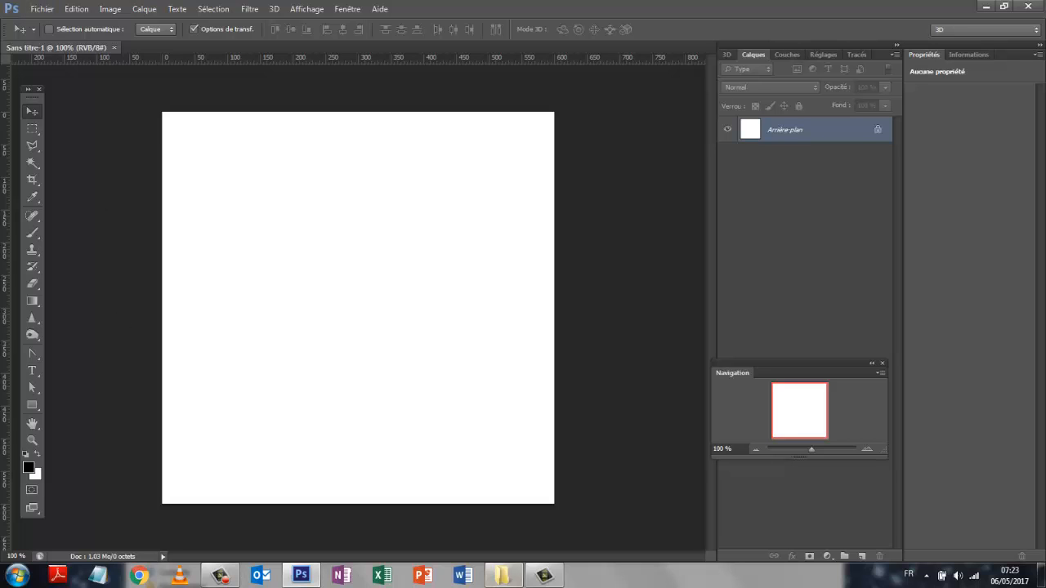
Place the stone texture CC0SD8_UkAAuF8E.jpg from the text_met folder onto the canvas at its default size
click(502, 575)
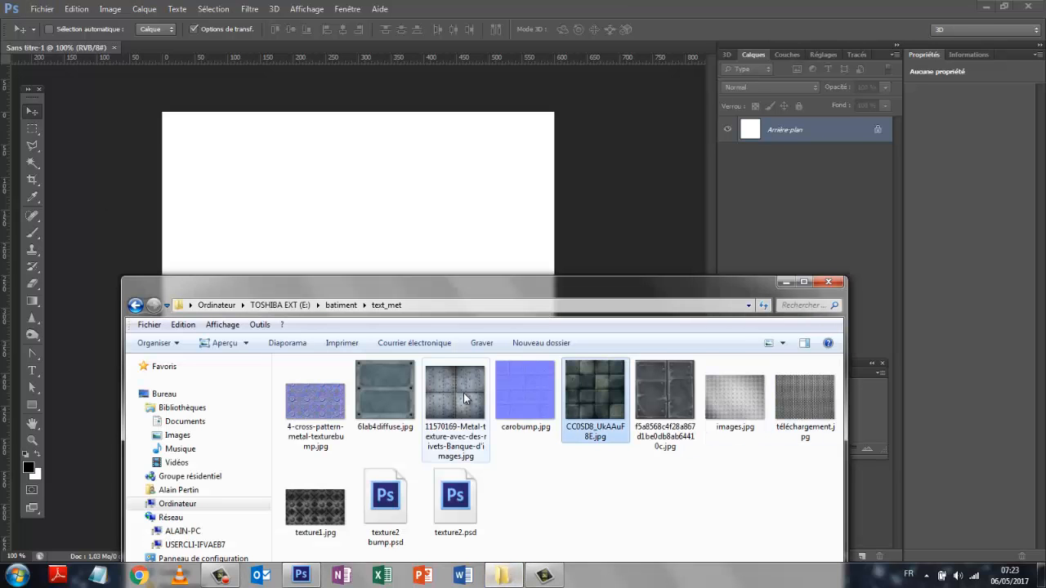
drag(592, 370, 368, 253)
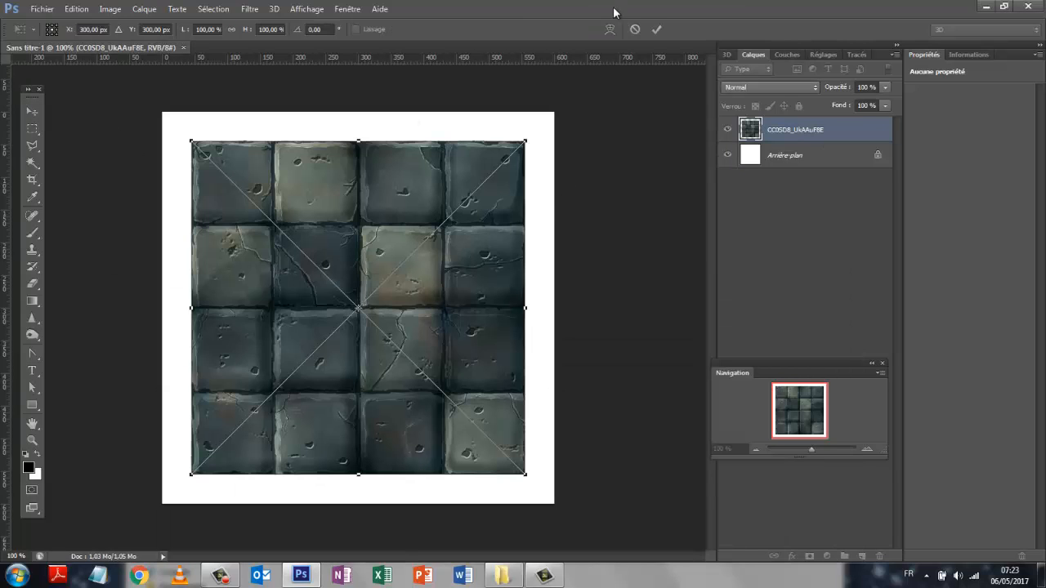
click(658, 30)
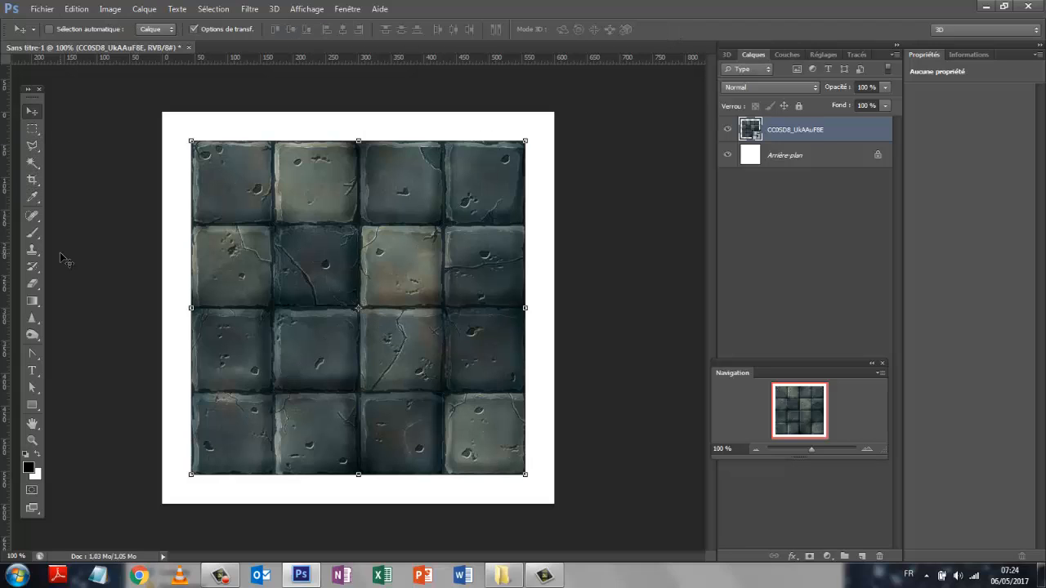
Crop the canvas to the edges of the stone texture, removing the white border on all four sides
click(32, 179)
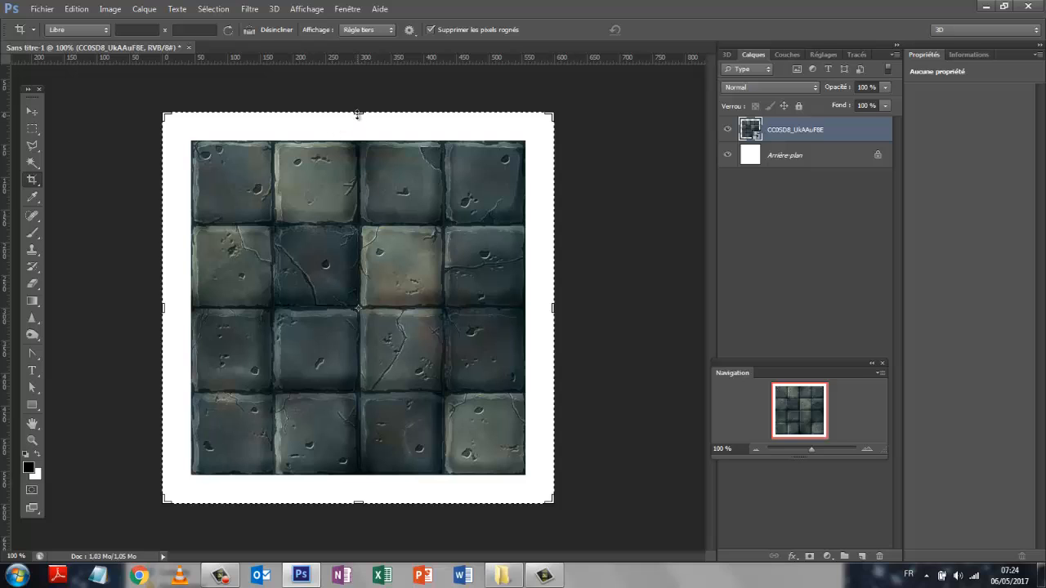
drag(358, 112, 358, 126)
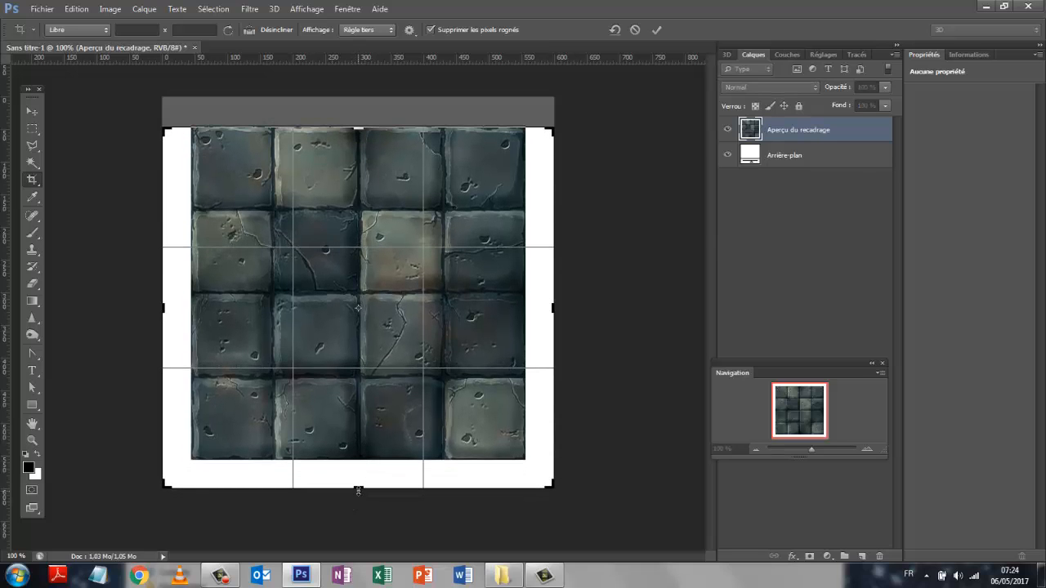
drag(358, 490, 358, 474)
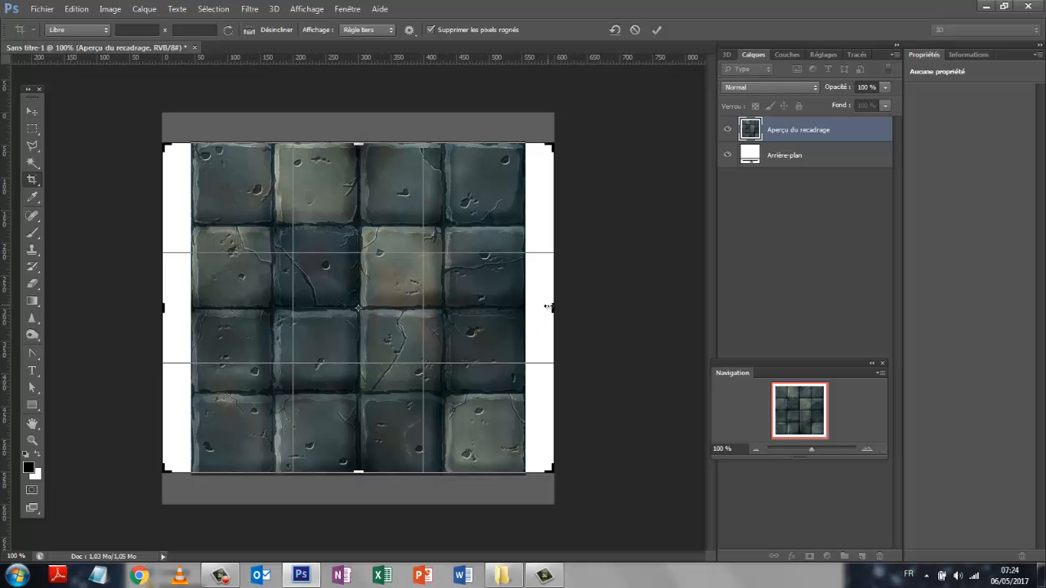
mouse_move(551, 308)
mouse_down()
mouse_move(537, 301)
mouse_move(540, 314)
mouse_up()
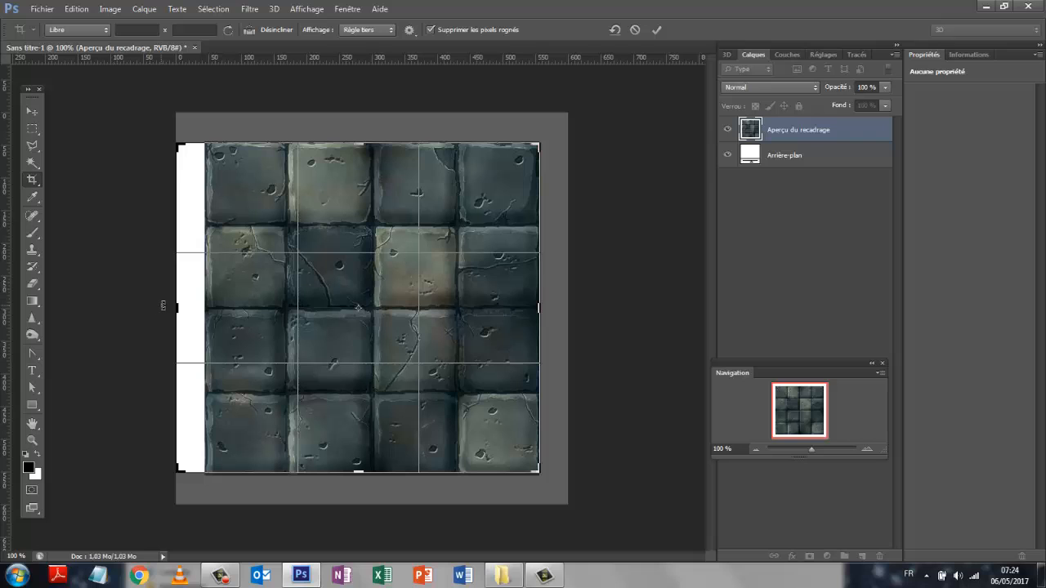
drag(179, 306, 192, 306)
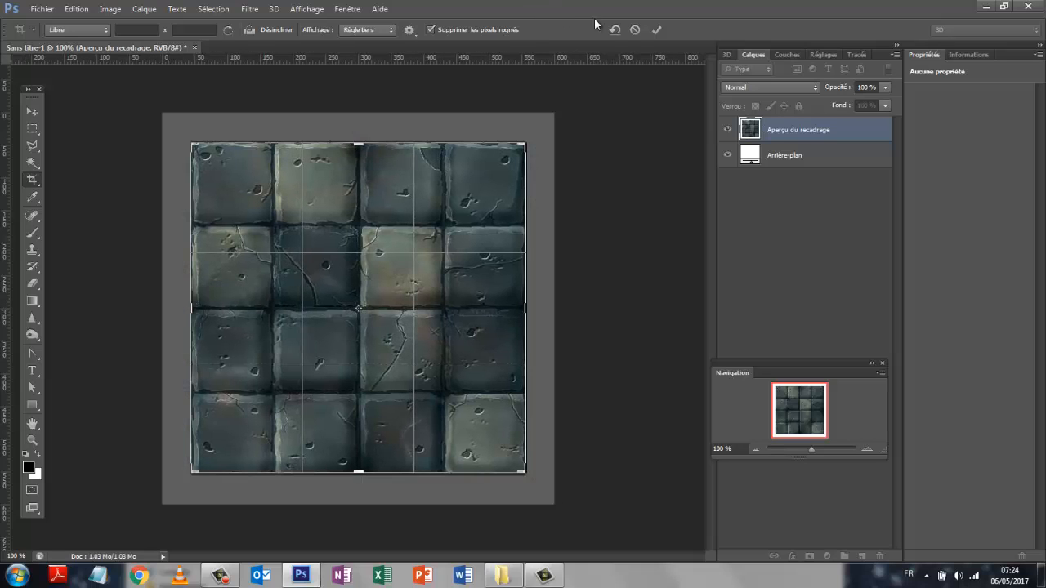
click(653, 31)
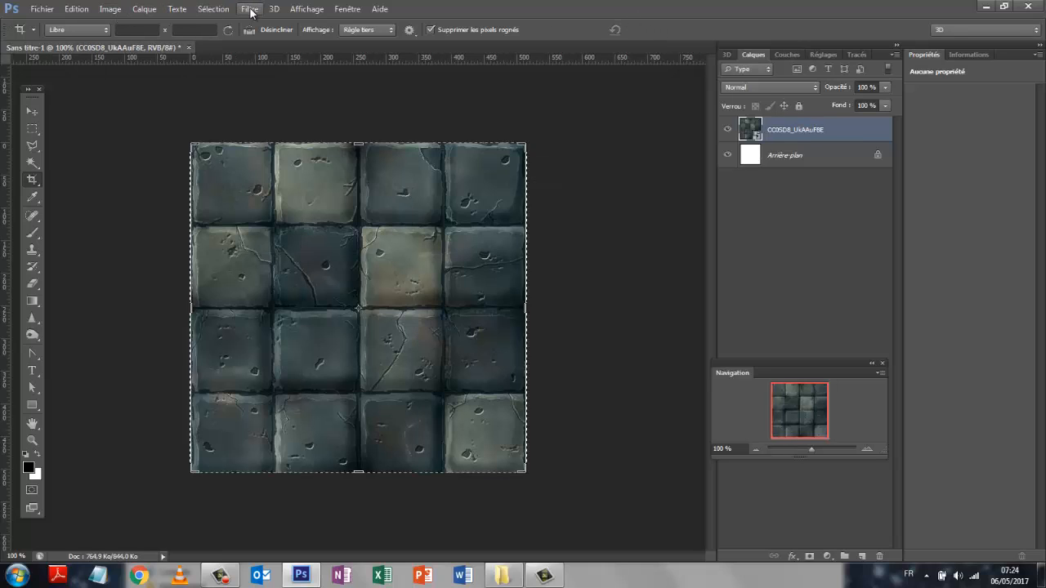
Rasterize the stone texture layer, open the NVIDIA NormalMapFilter on it, and move its dialog clear of the image
right_click(805, 133)
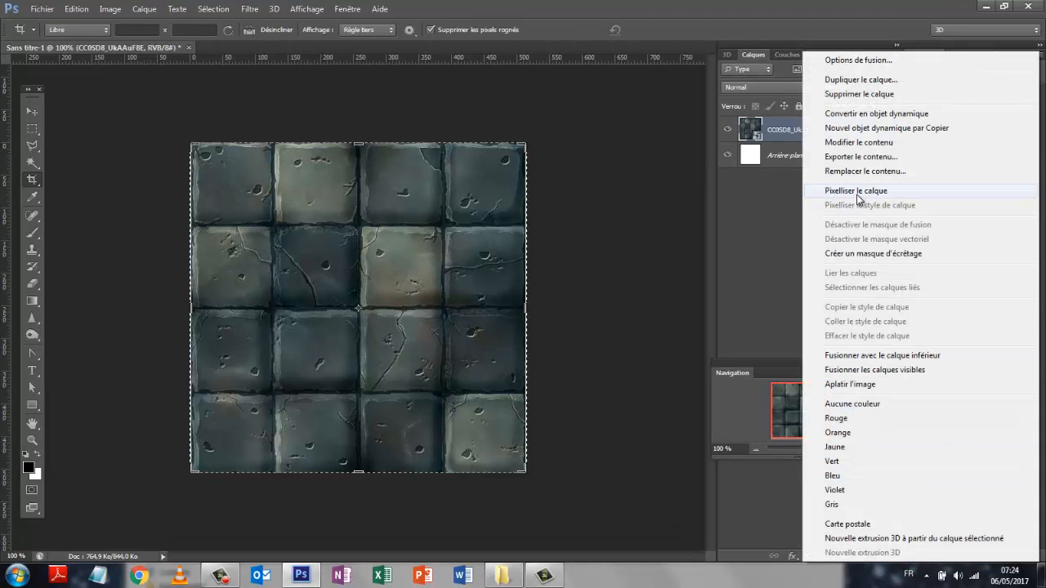
click(858, 193)
click(249, 9)
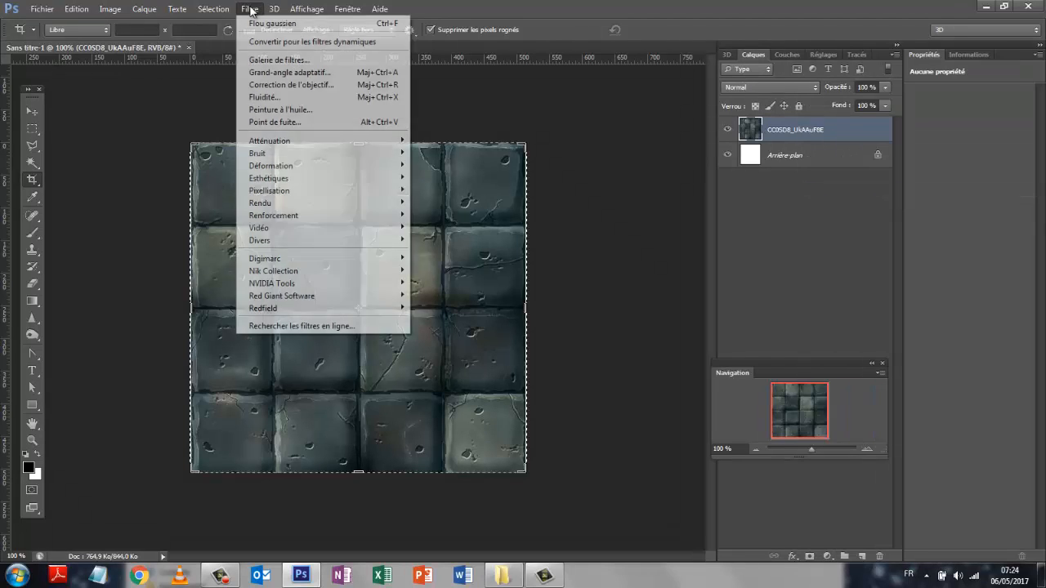
mouse_move(297, 291)
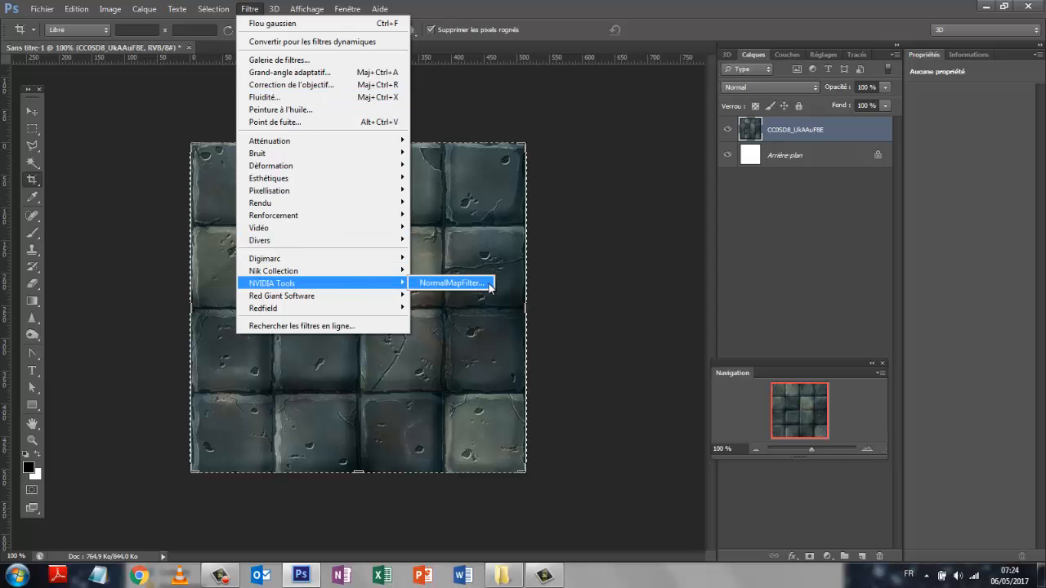
click(457, 284)
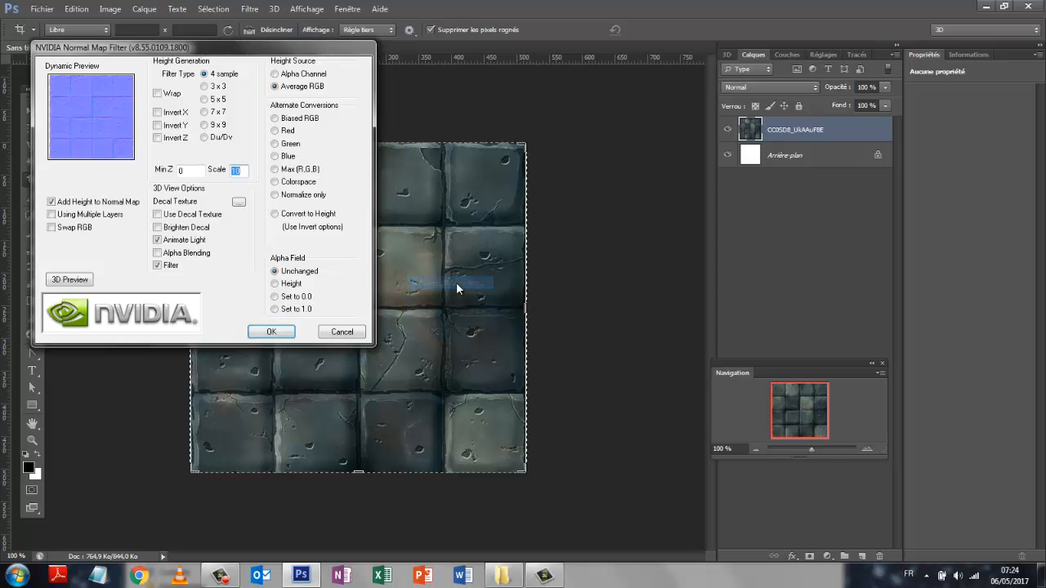
drag(255, 50, 554, 104)
drag(651, 119, 696, 133)
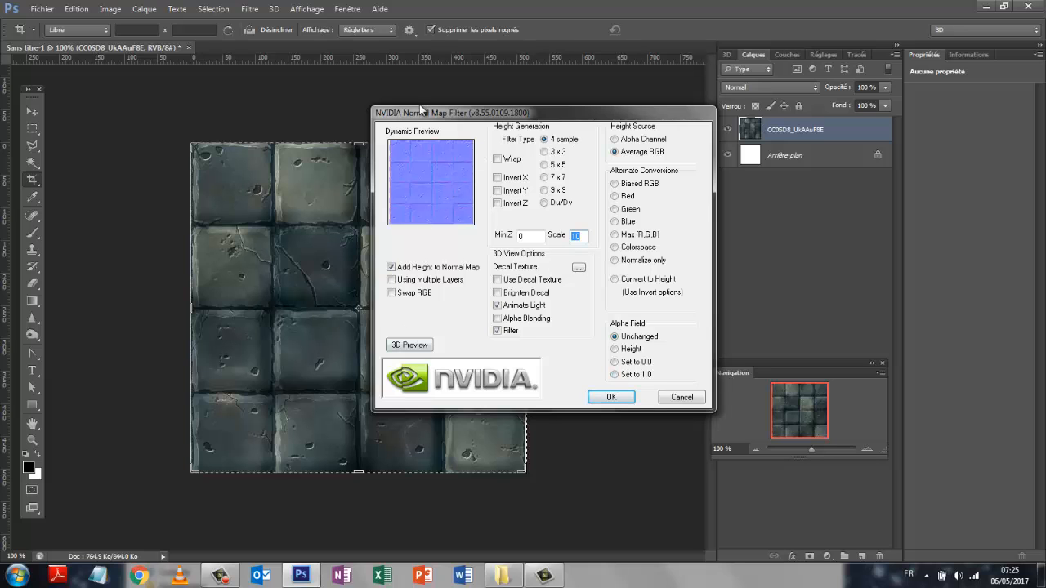
Examine the stone normal map in the 3D preview from several angles, including at full-screen size, and close the preview
click(405, 346)
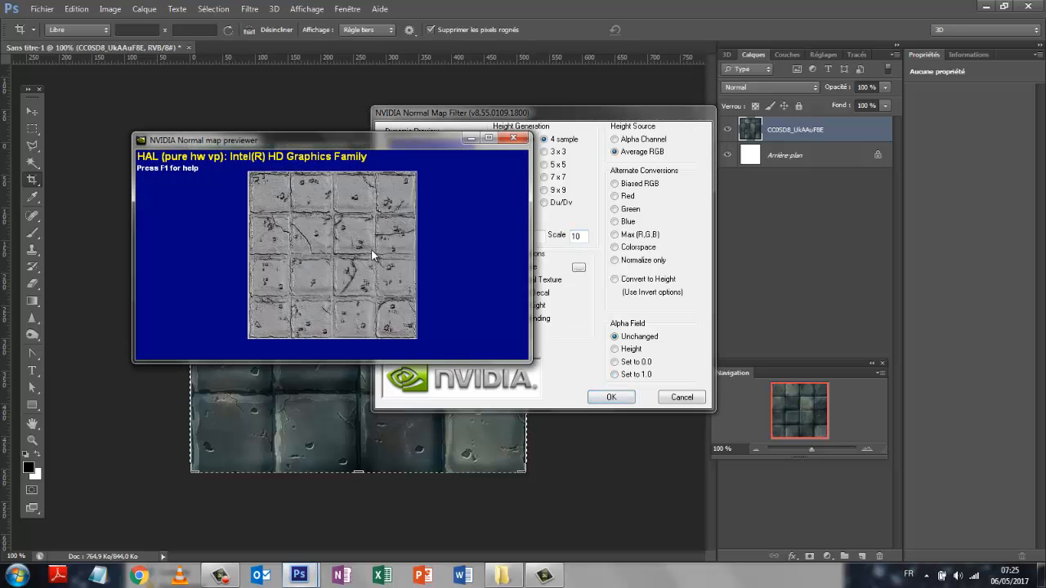
drag(337, 263, 230, 278)
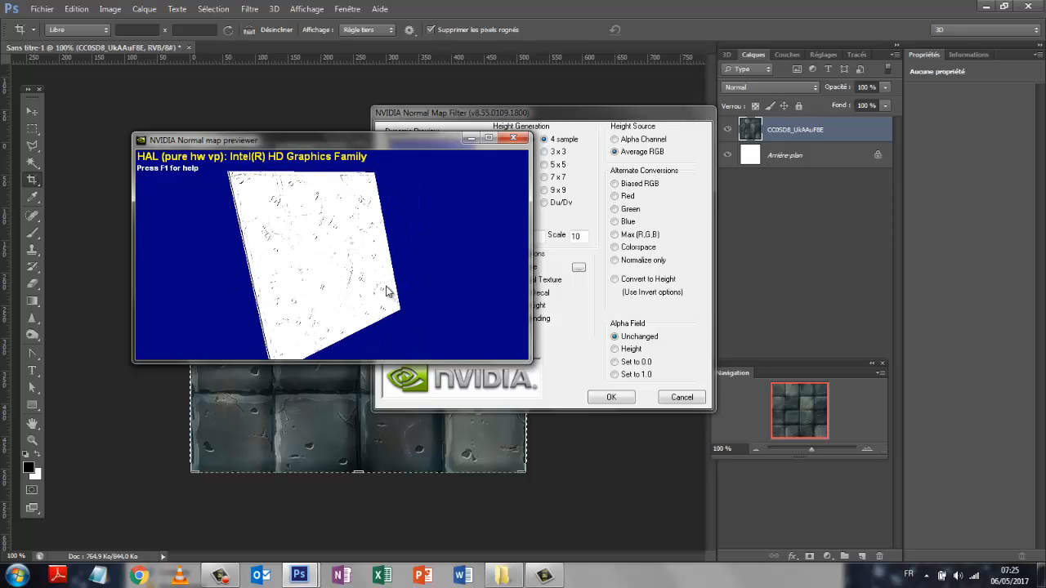
drag(388, 292, 342, 196)
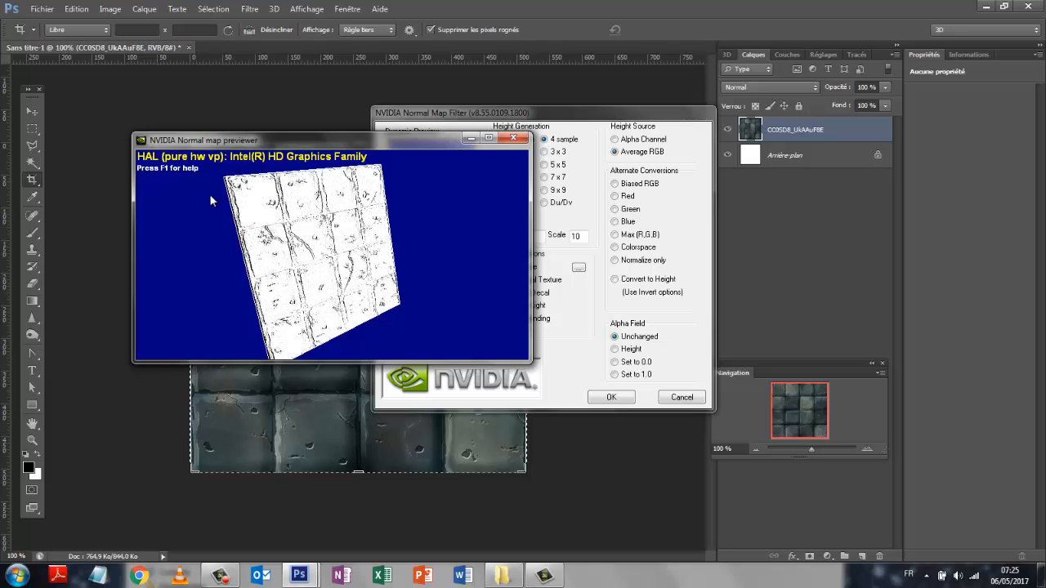
drag(279, 213, 351, 233)
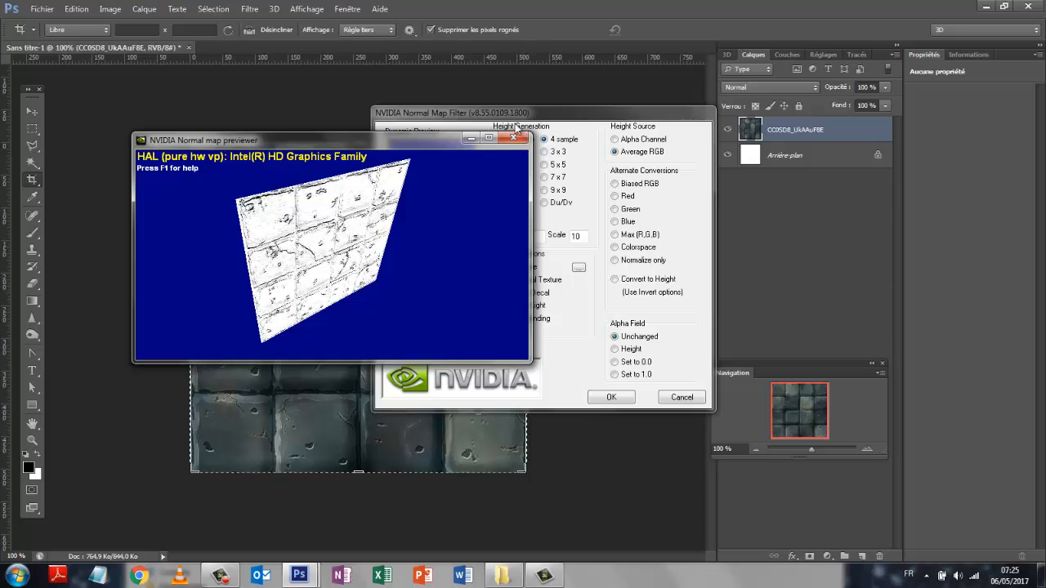
click(489, 140)
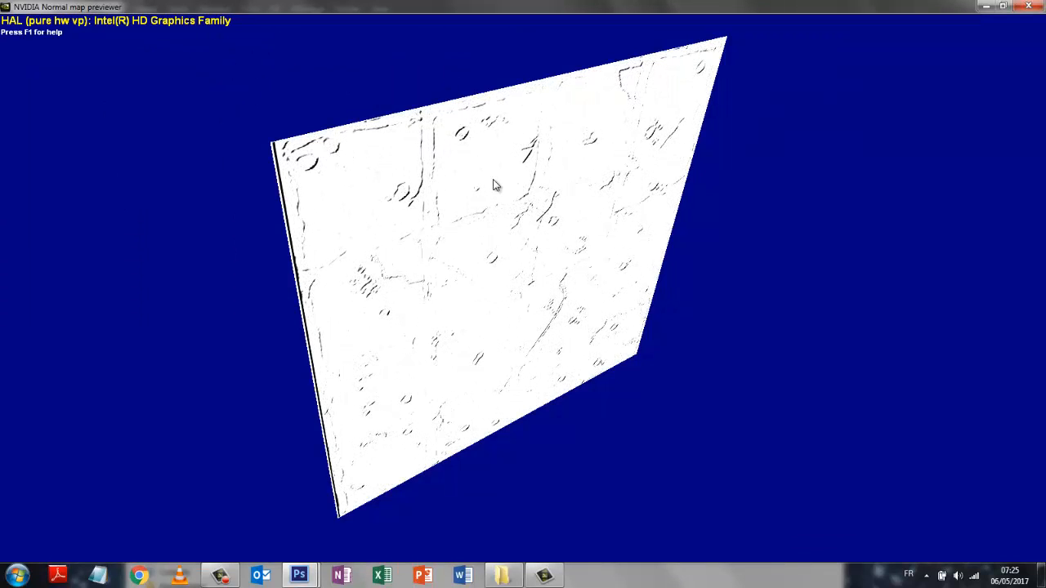
drag(496, 181, 392, 264)
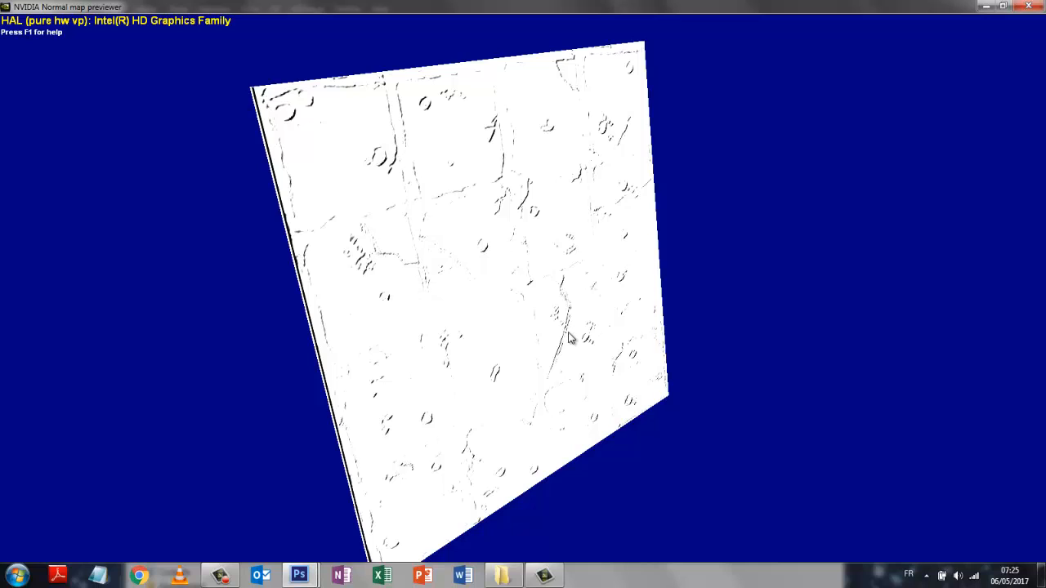
click(1029, 6)
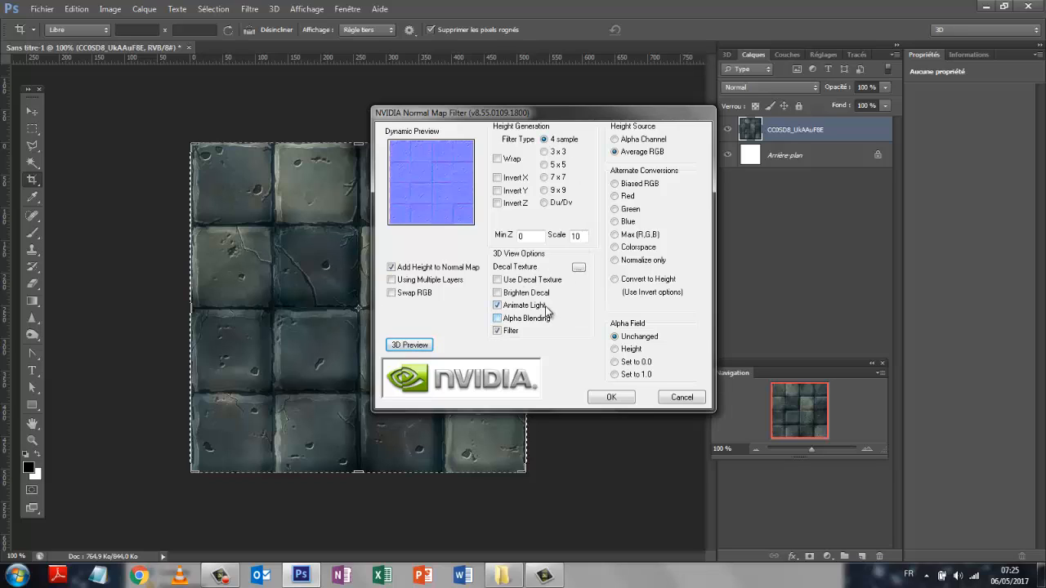
Try a normal map scale of 30 and inspect the relief from different angles in the 3D preview
double_click(585, 235)
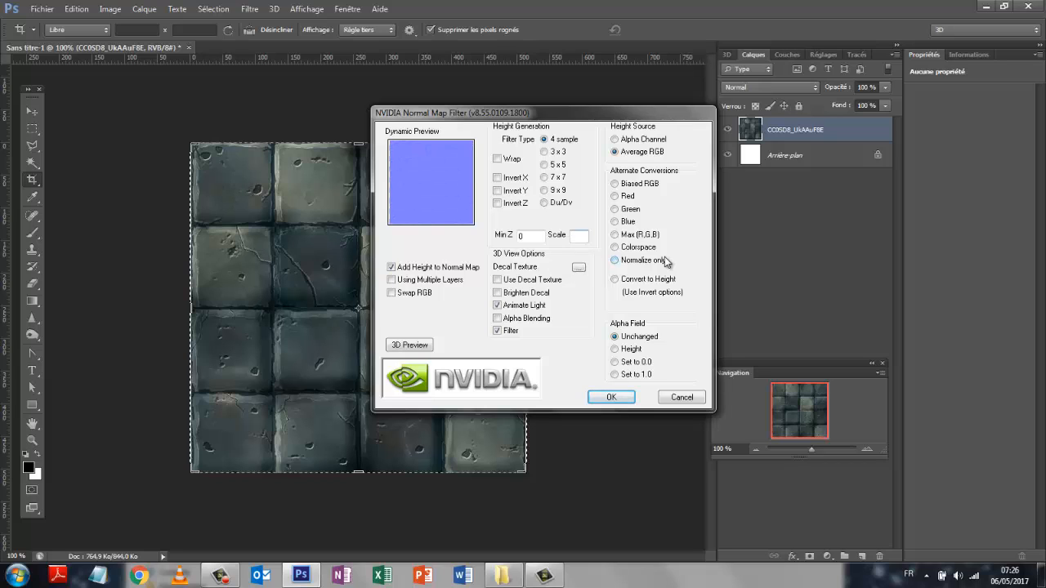
text(30)
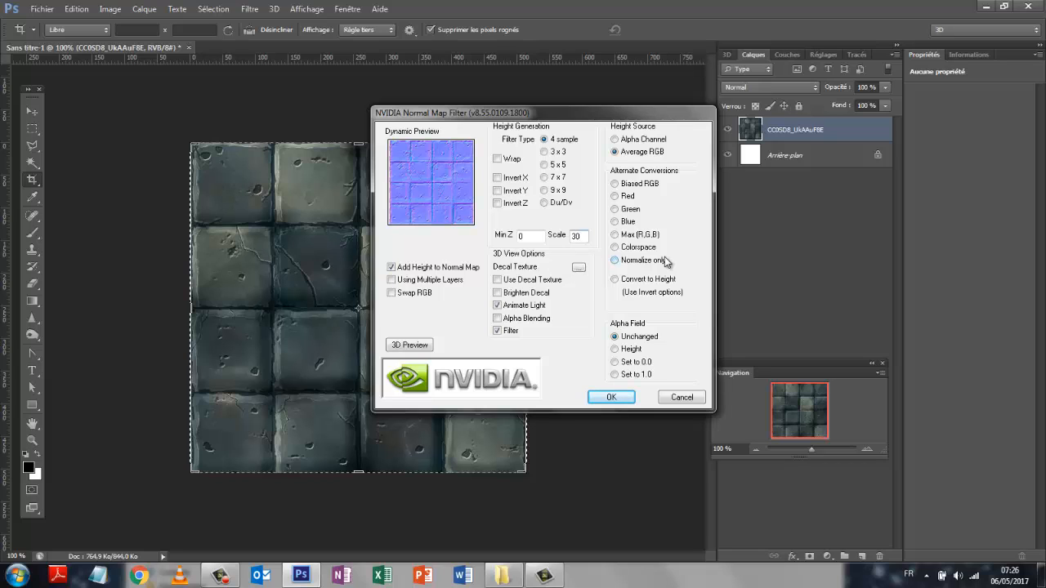
click(401, 347)
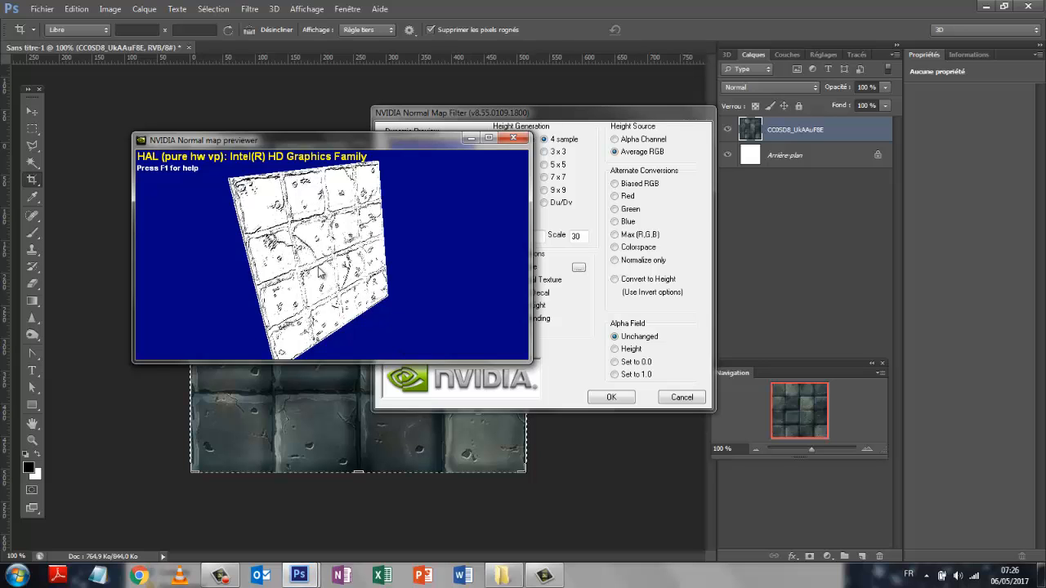
drag(321, 274, 311, 216)
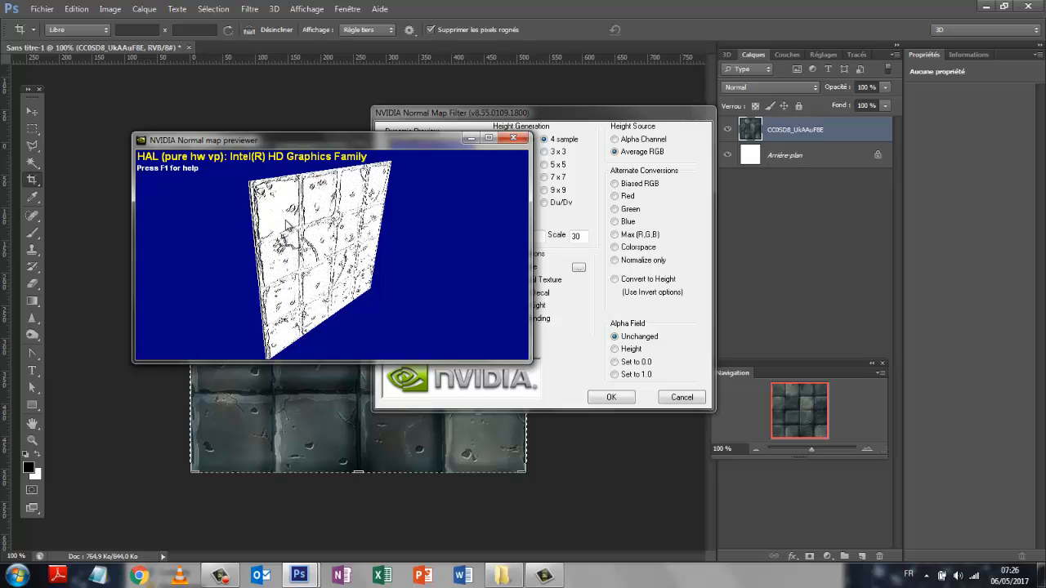
click(514, 140)
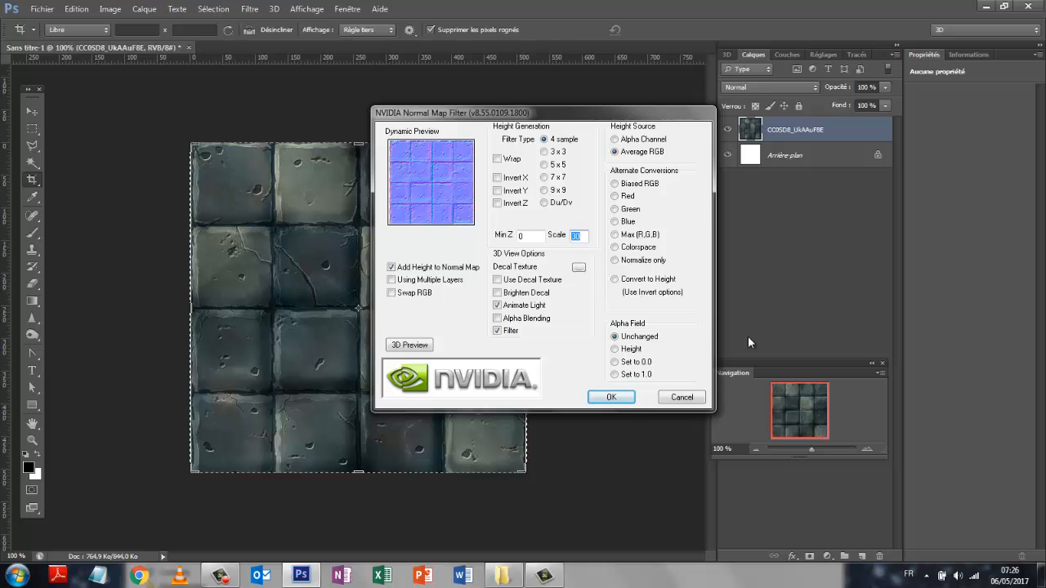
Set the normal map scale to 15 and apply the filter to the stone texture layer
text(15)
click(614, 398)
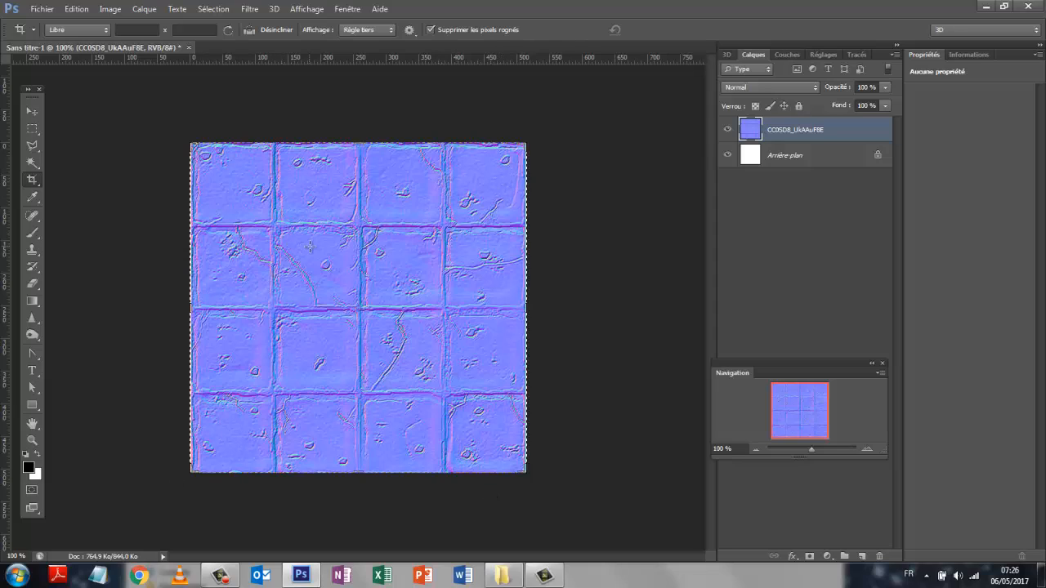
Save the normal map as bump_tuto.png in the nvidia folder on the E: drive, with smallest/slow compression and no interlacing
click(44, 11)
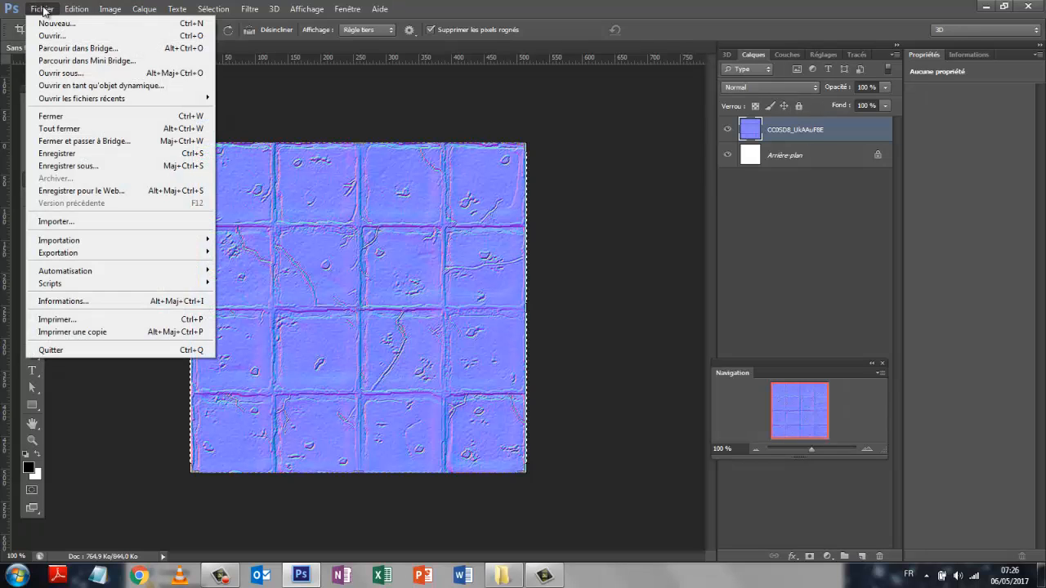
click(86, 174)
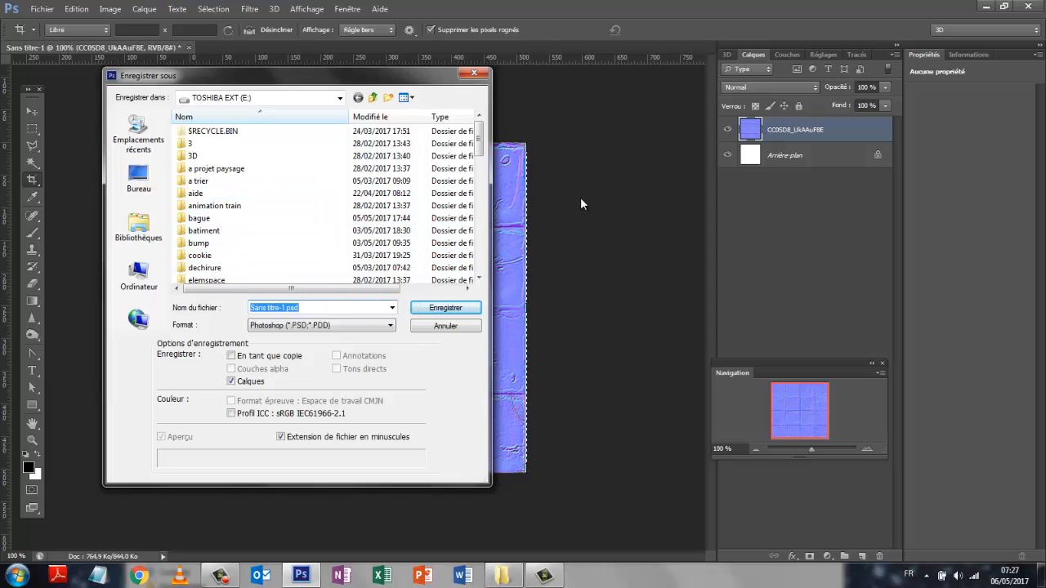
drag(481, 146, 476, 234)
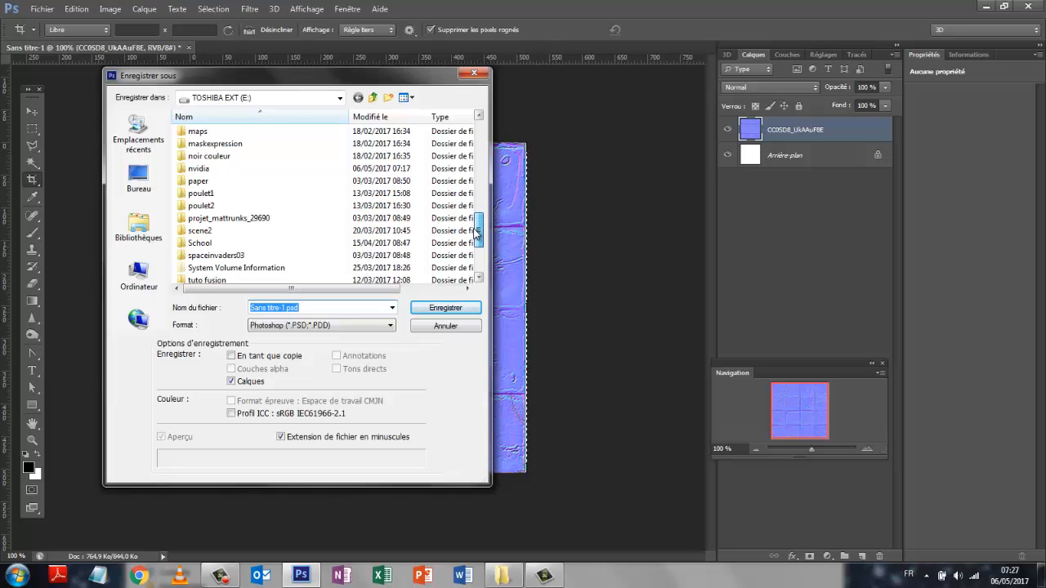
double_click(204, 169)
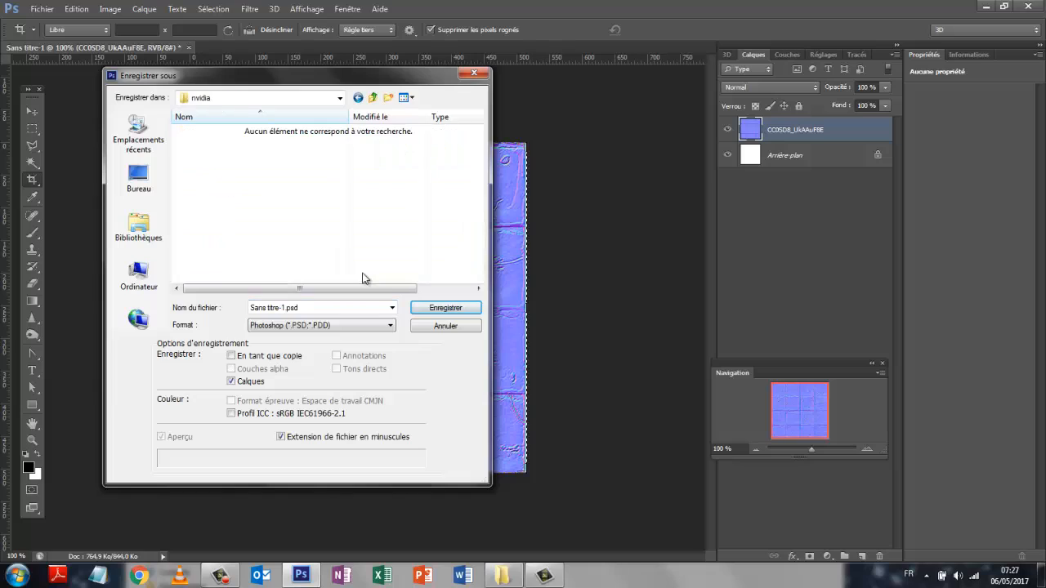
click(286, 307)
text(bump_tuto)
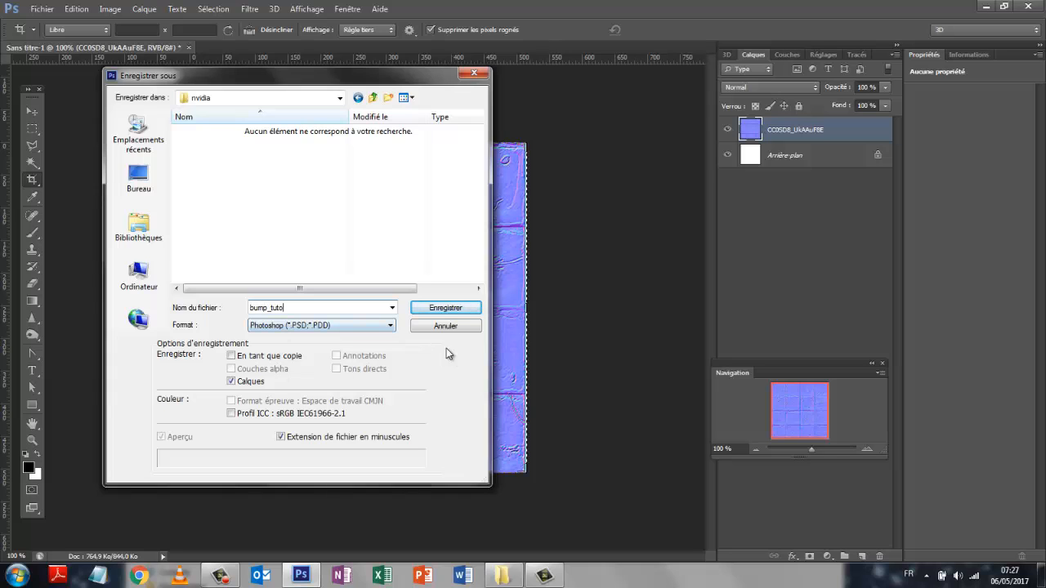
click(391, 326)
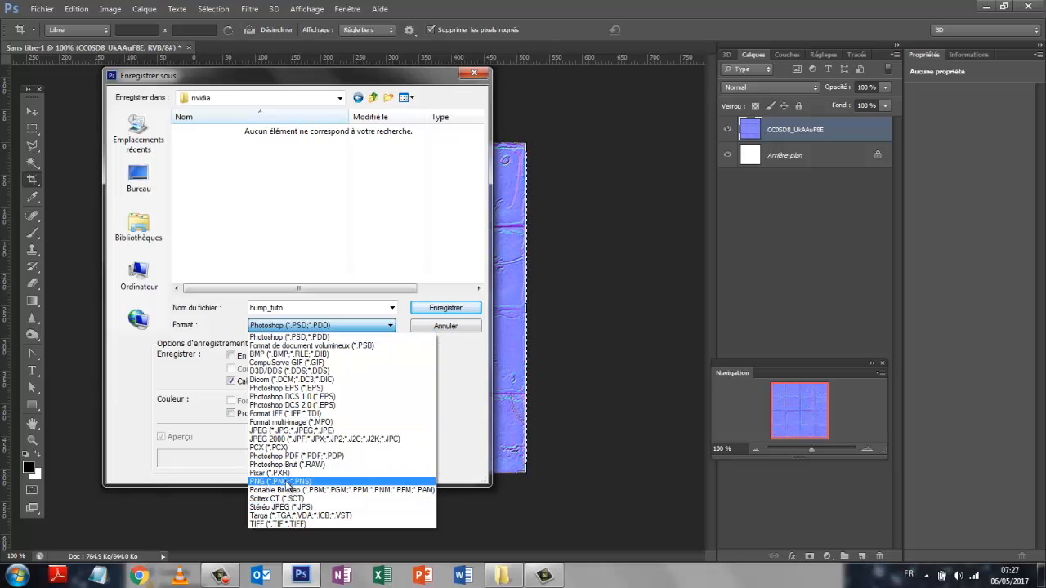
click(288, 483)
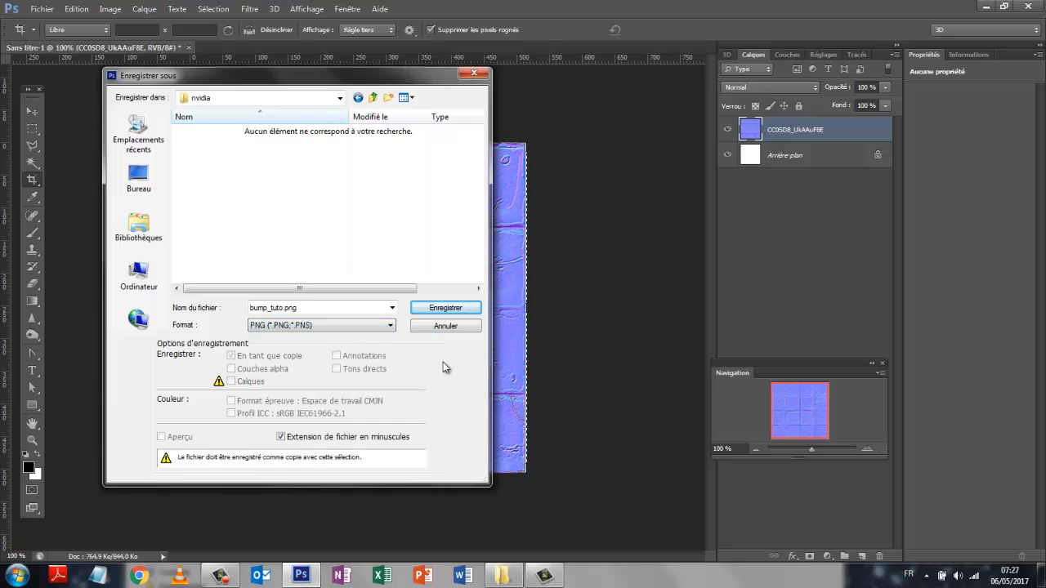
click(445, 313)
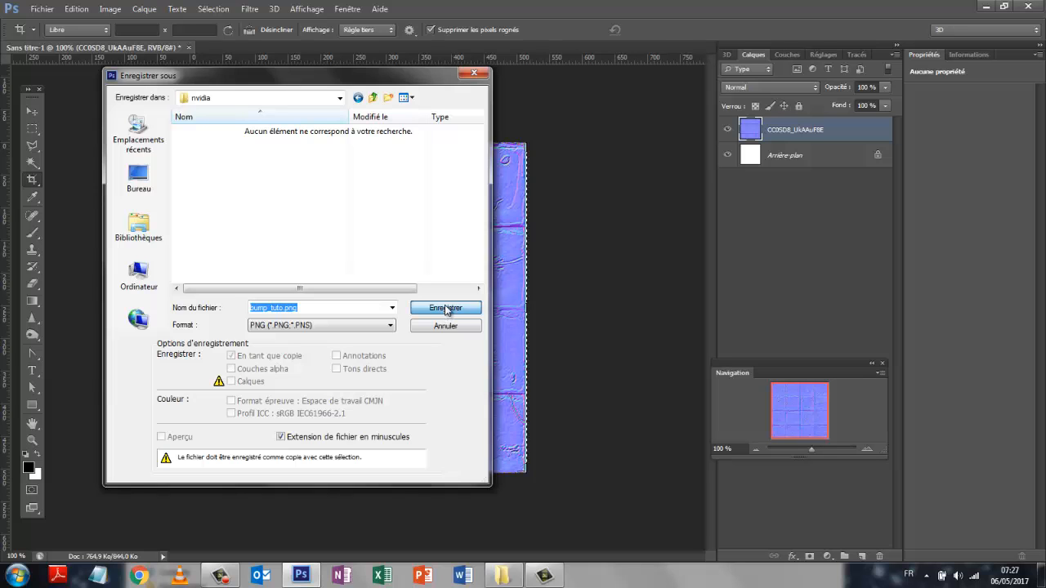
click(446, 311)
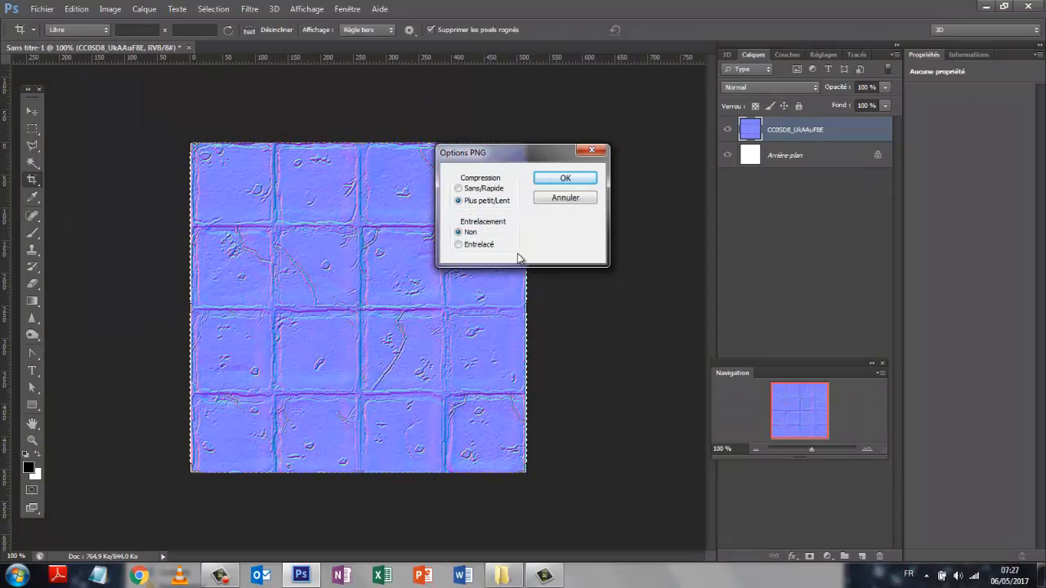
click(569, 177)
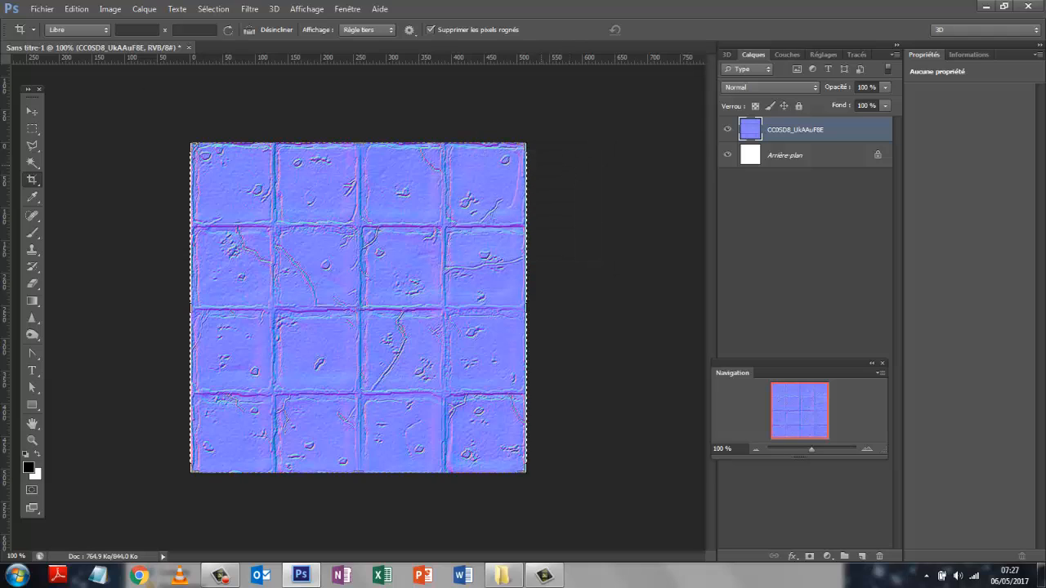
Close the normal map document without saving and create a new 600 × 600 pixel document with a white background
click(189, 46)
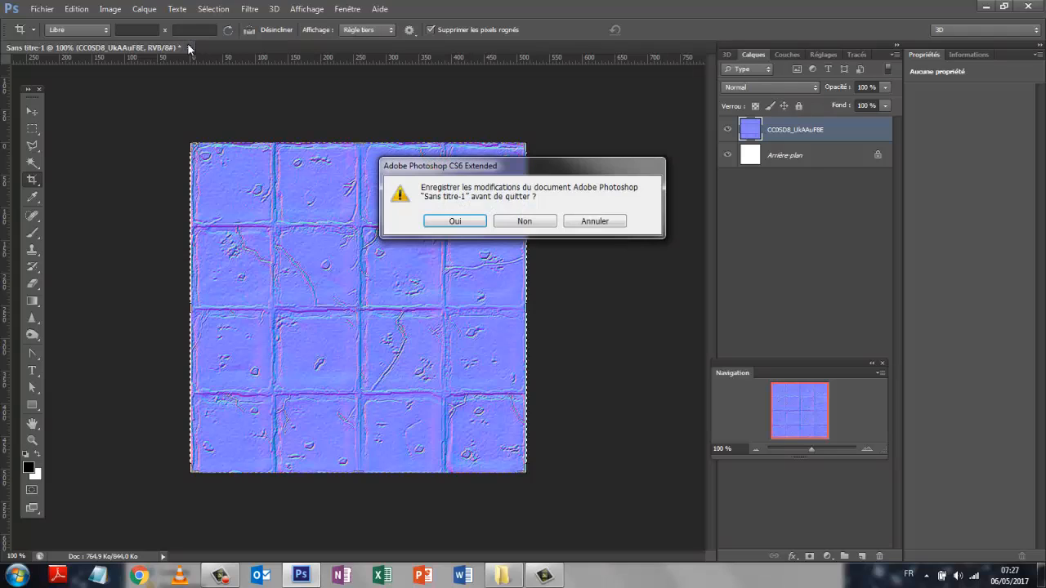
click(516, 224)
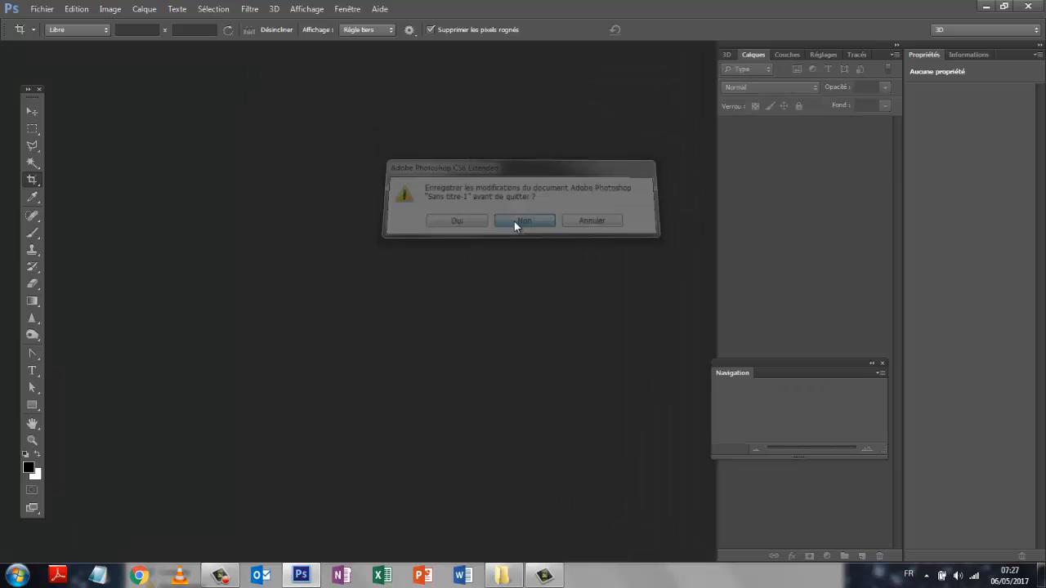
click(34, 9)
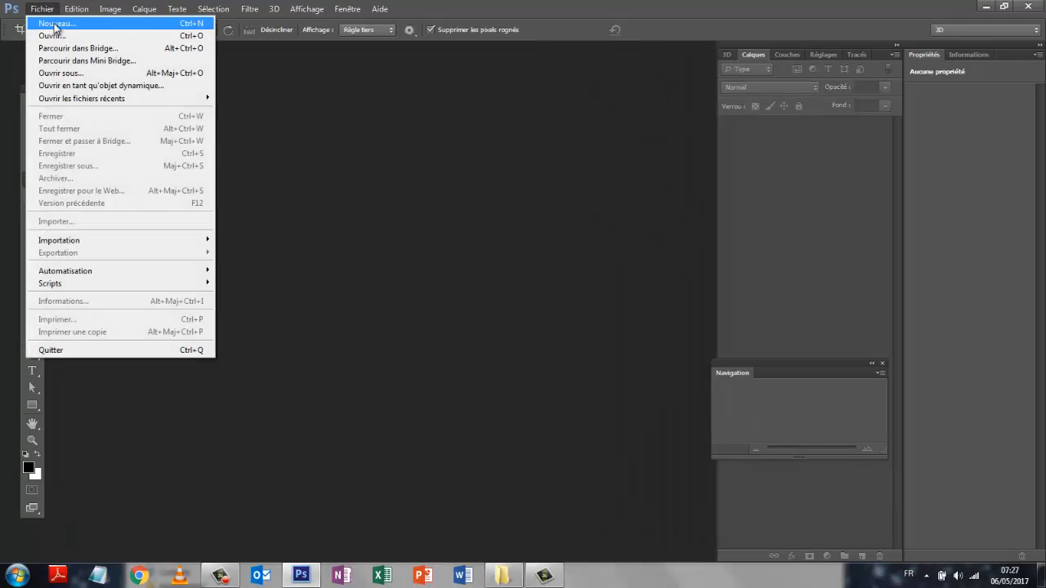
click(45, 22)
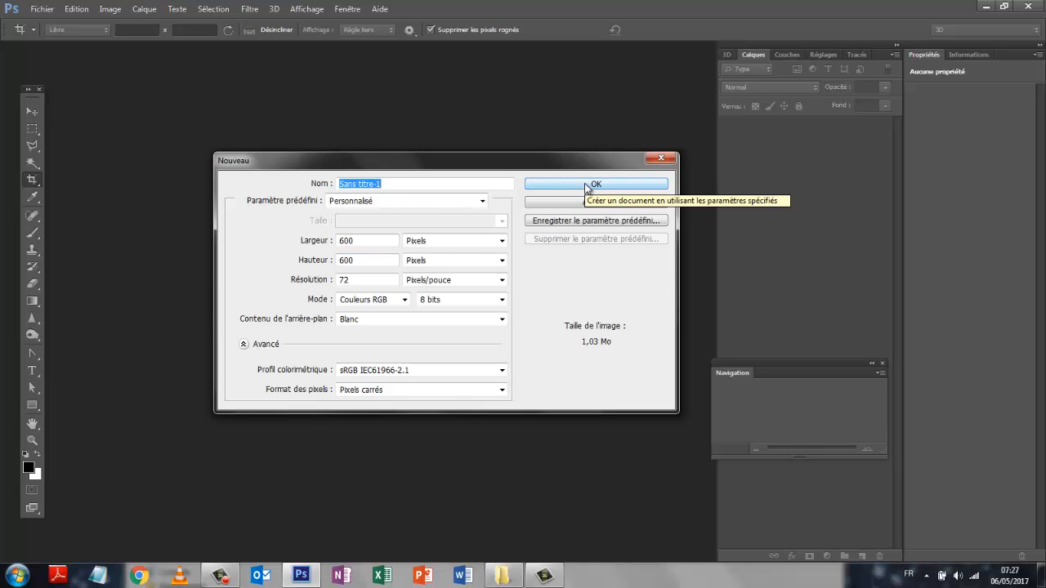
click(587, 188)
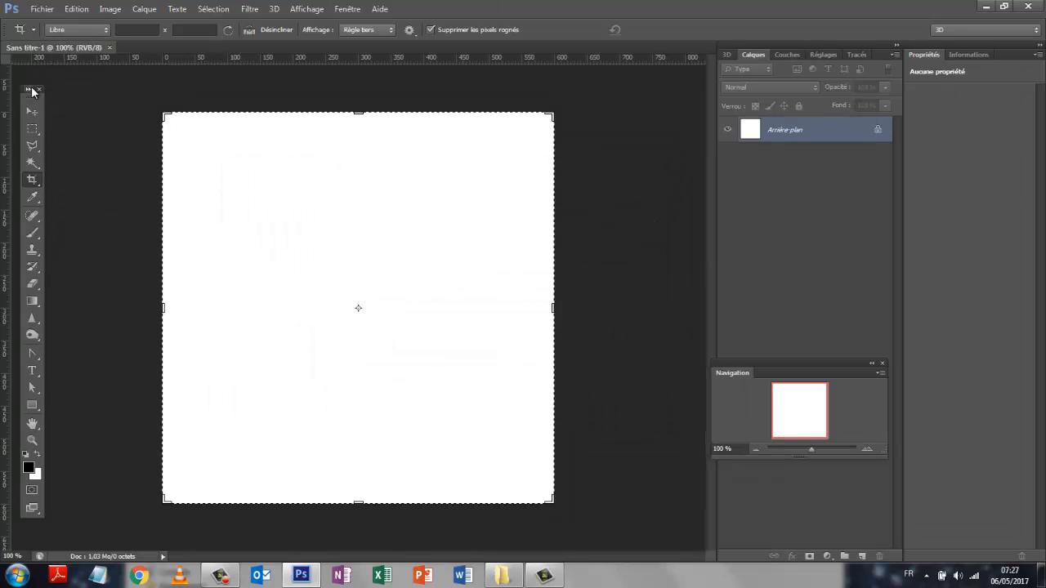
Create a black 400 × 400 px rectangle shape, drawn from its centre, on the white canvas
click(31, 112)
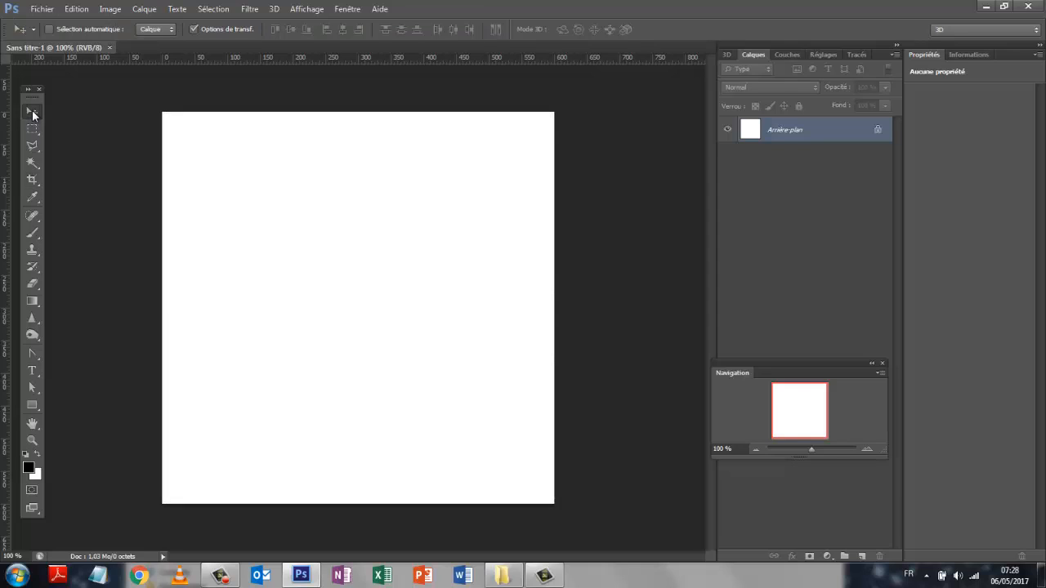
click(36, 405)
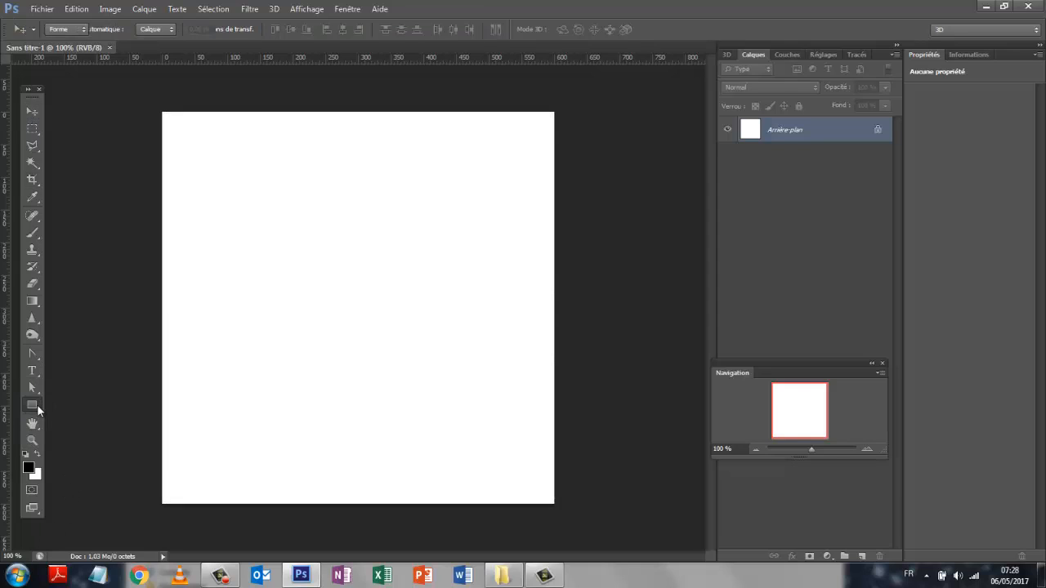
click(37, 405)
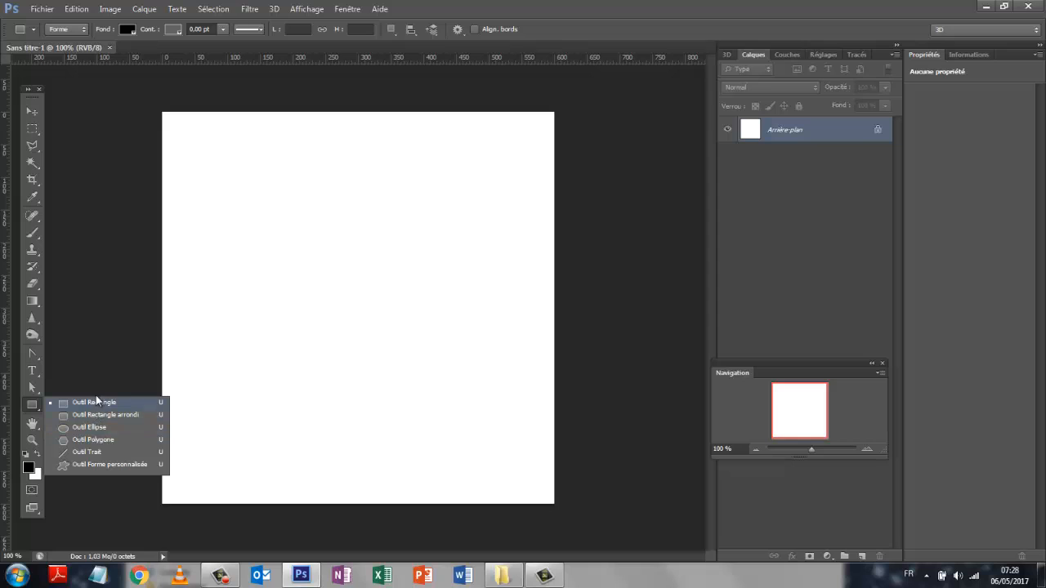
click(97, 404)
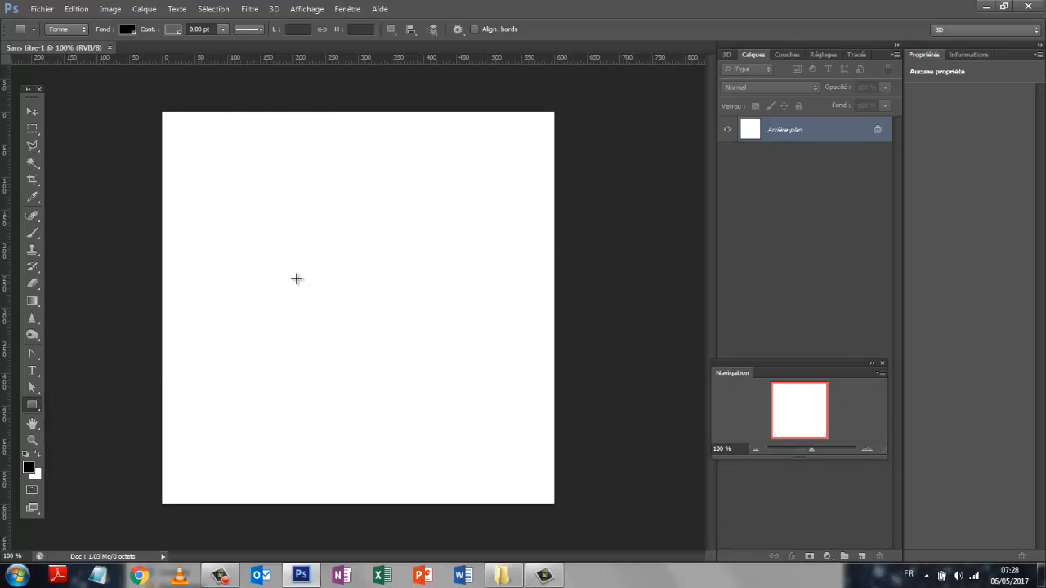
click(298, 278)
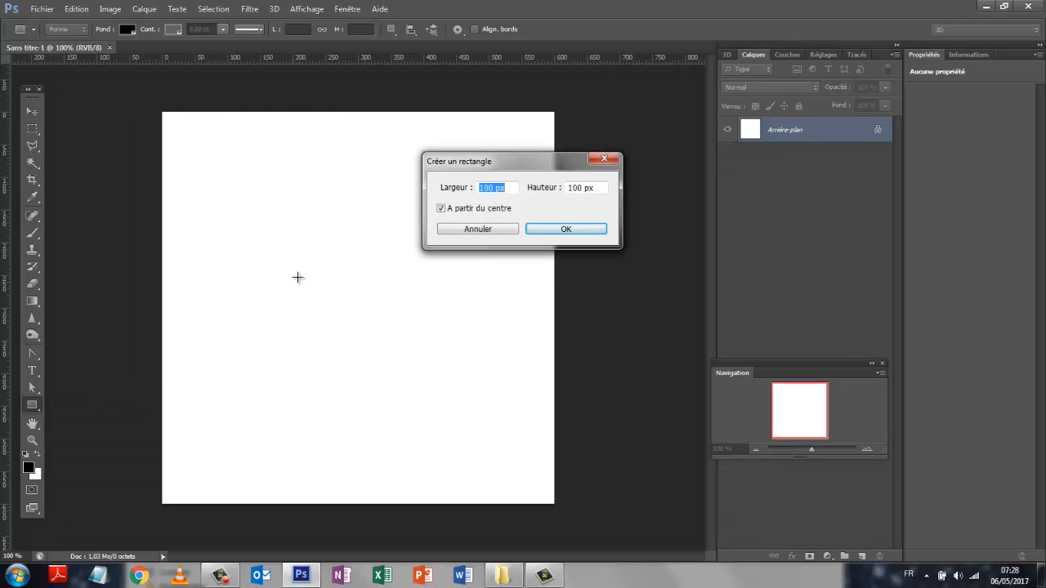
text(400)
drag(585, 188, 570, 189)
text(400)
click(541, 234)
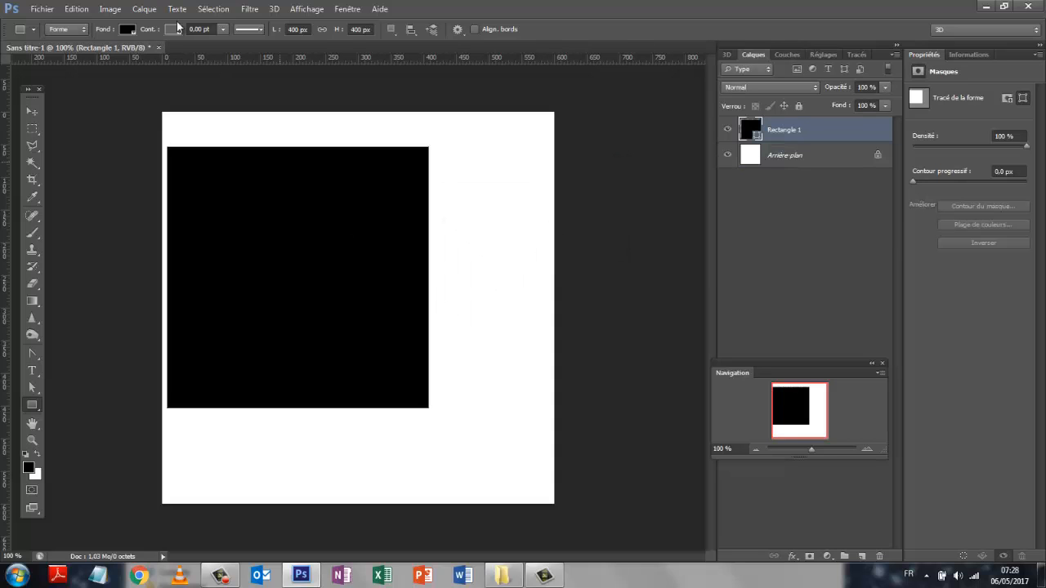
Move the black rectangle to roughly the middle of the canvas and rasterize its layer
click(31, 112)
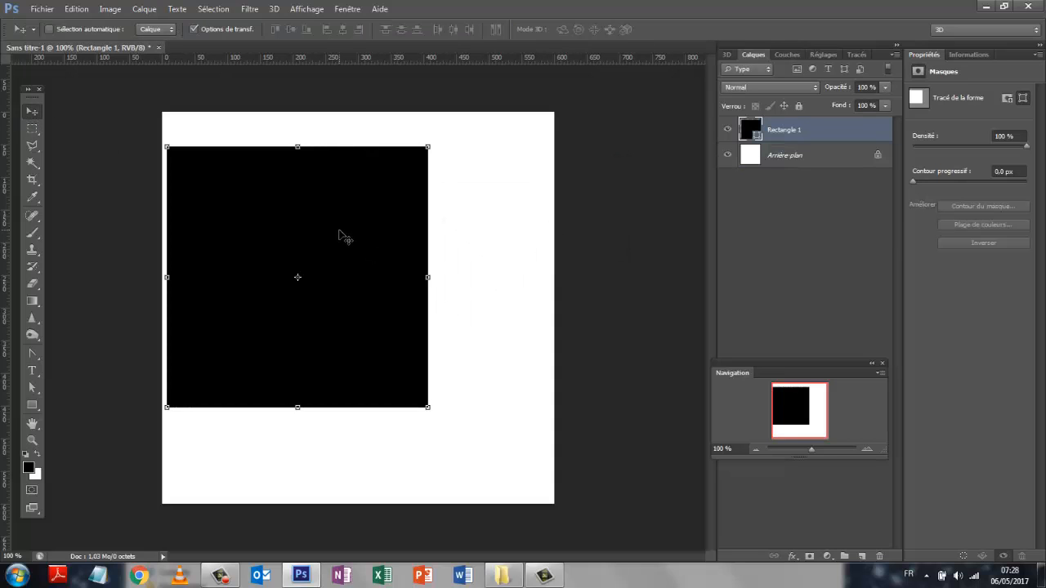
drag(338, 230, 390, 258)
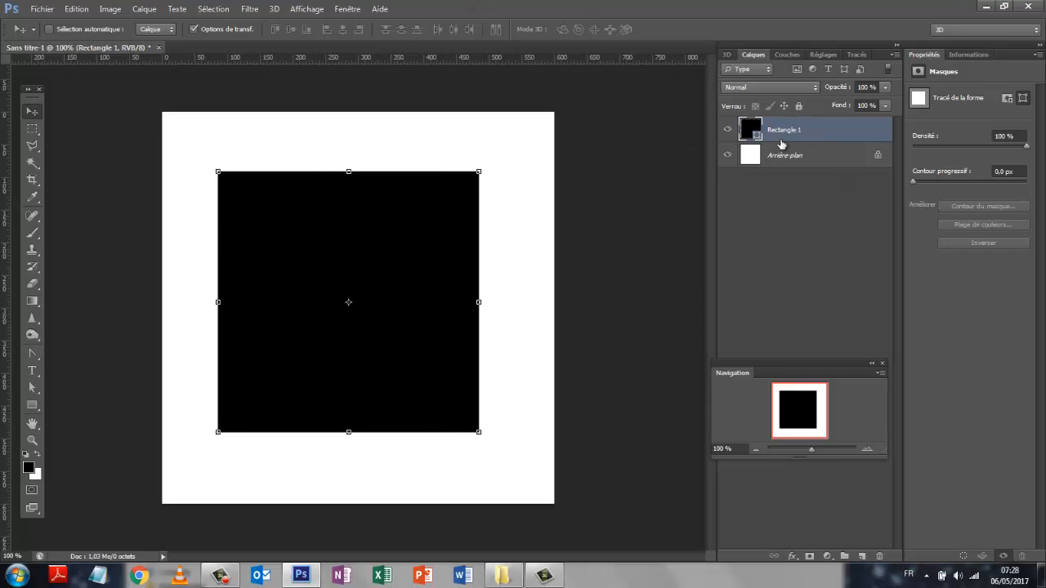
right_click(783, 141)
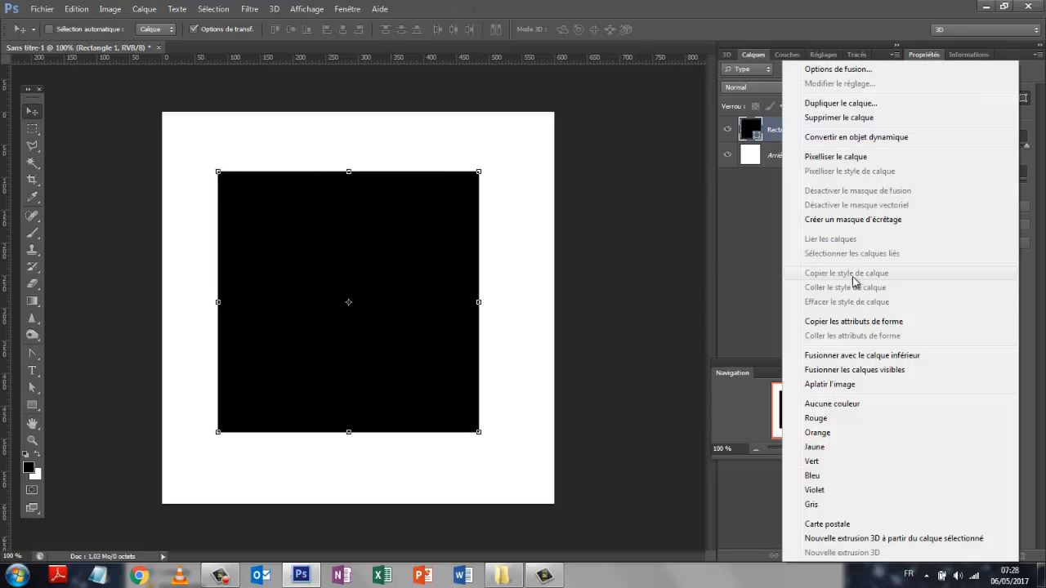
click(833, 157)
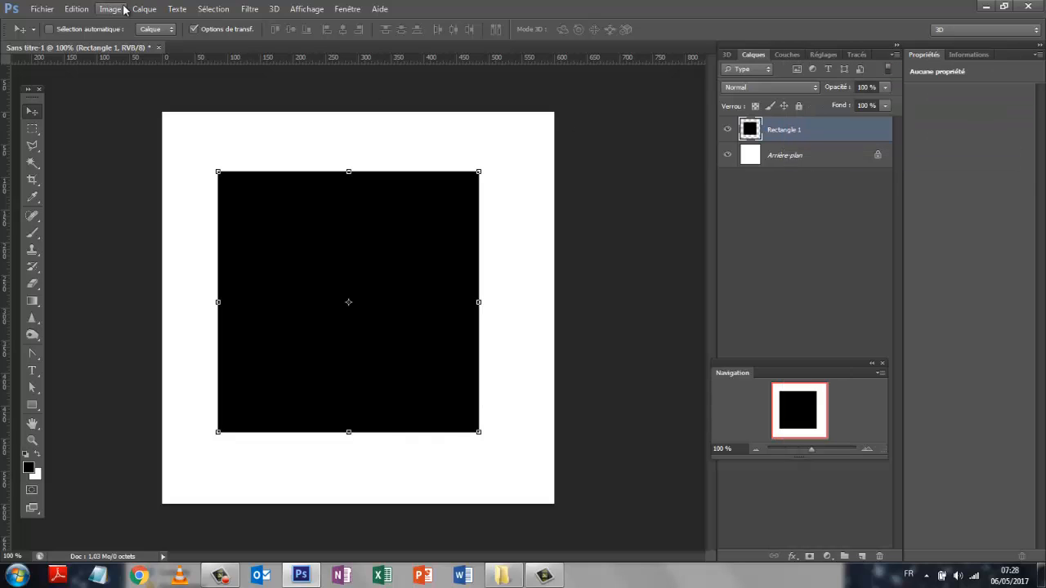
Make a new 3D extrusion from the rectangle layer and orbit the camera to show the block's front, top and side
click(273, 9)
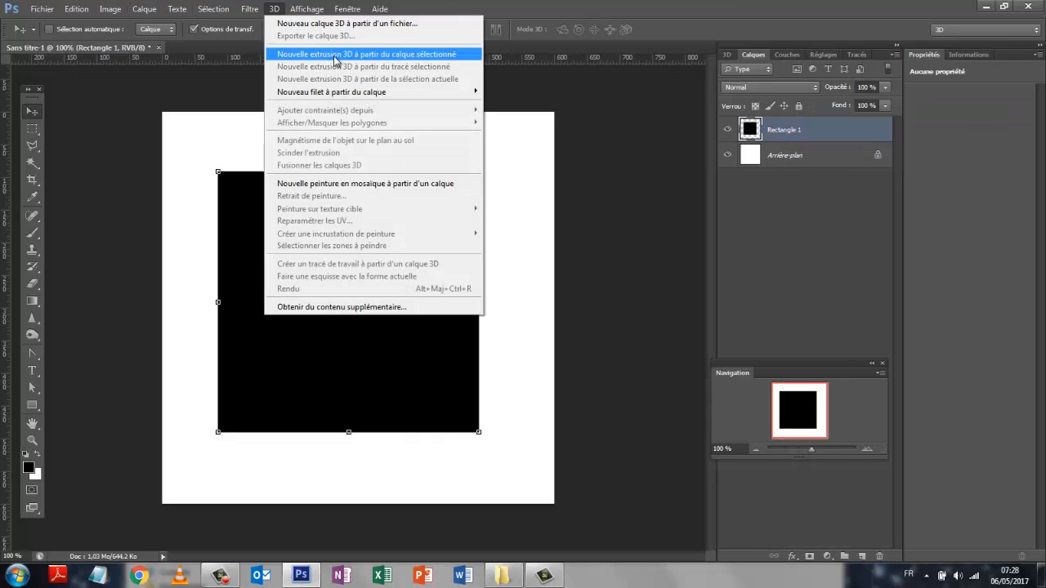
click(395, 54)
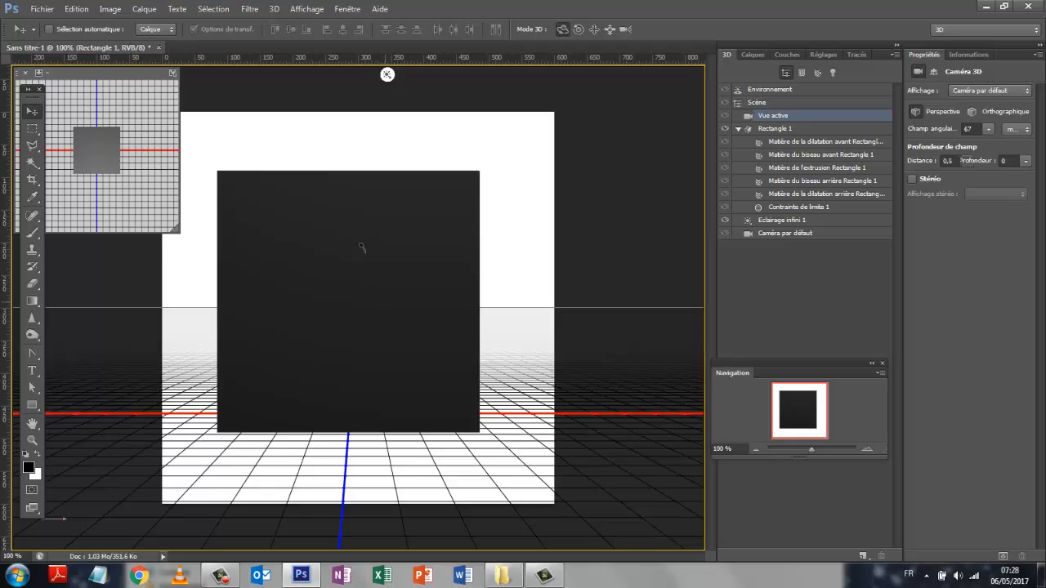
drag(362, 245, 350, 339)
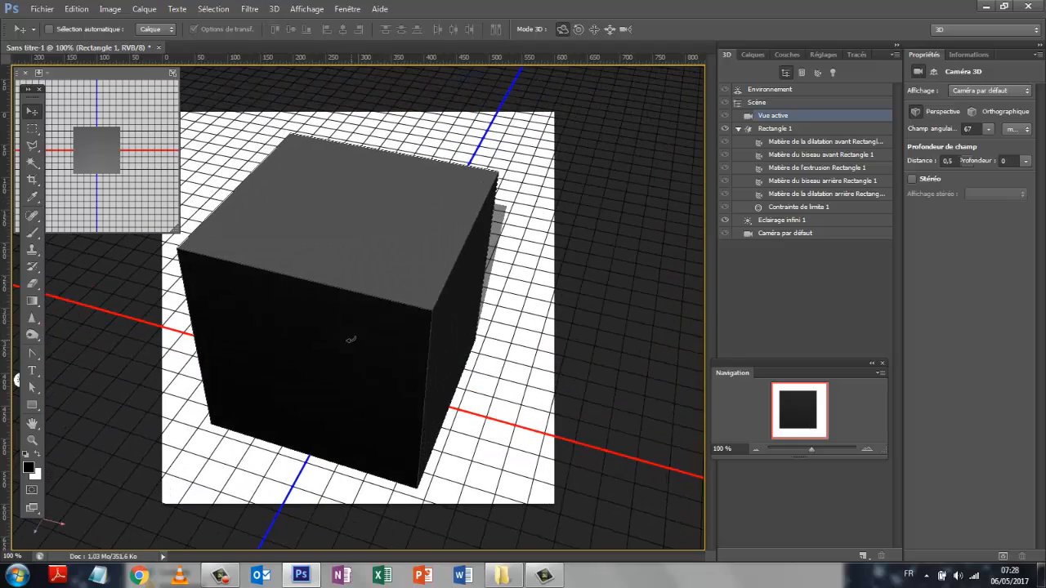
Replace the front inflation material's diffuse texture with CC0SD8_UkAAuF8E.jpg from the batiment/text_met folder on the E: drive
click(789, 143)
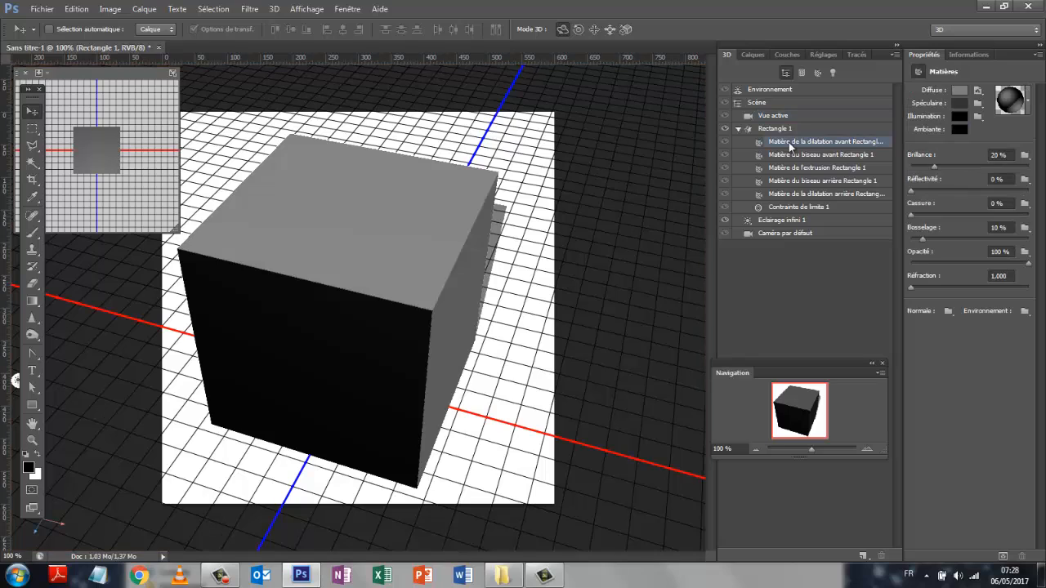
click(978, 91)
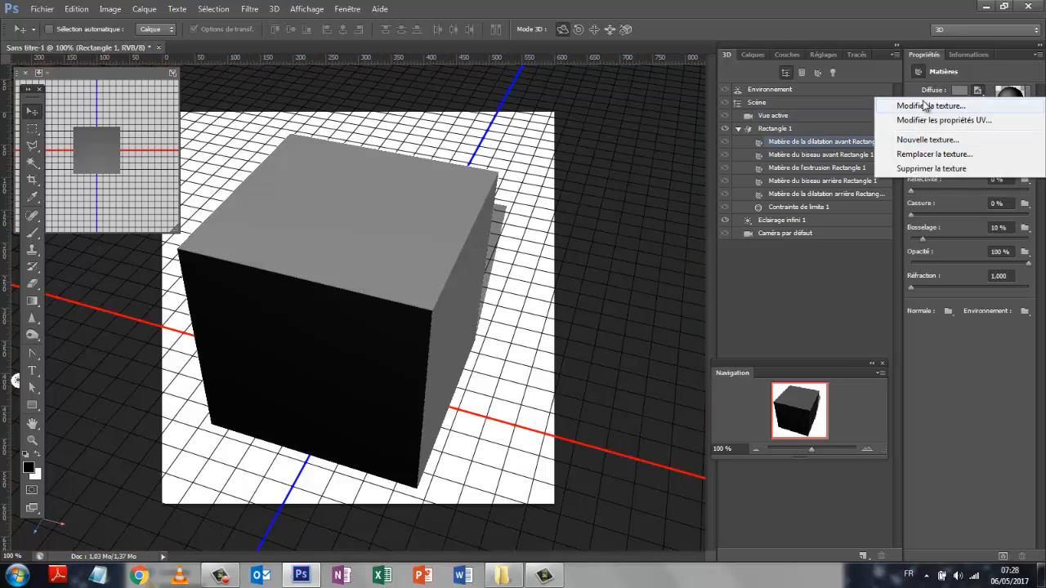
click(912, 159)
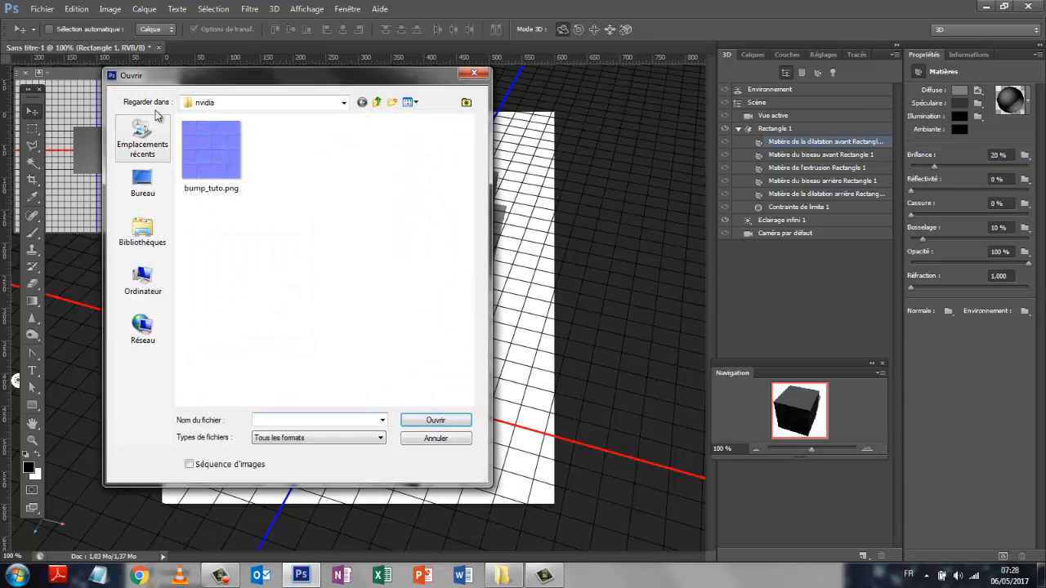
click(142, 280)
double_click(247, 188)
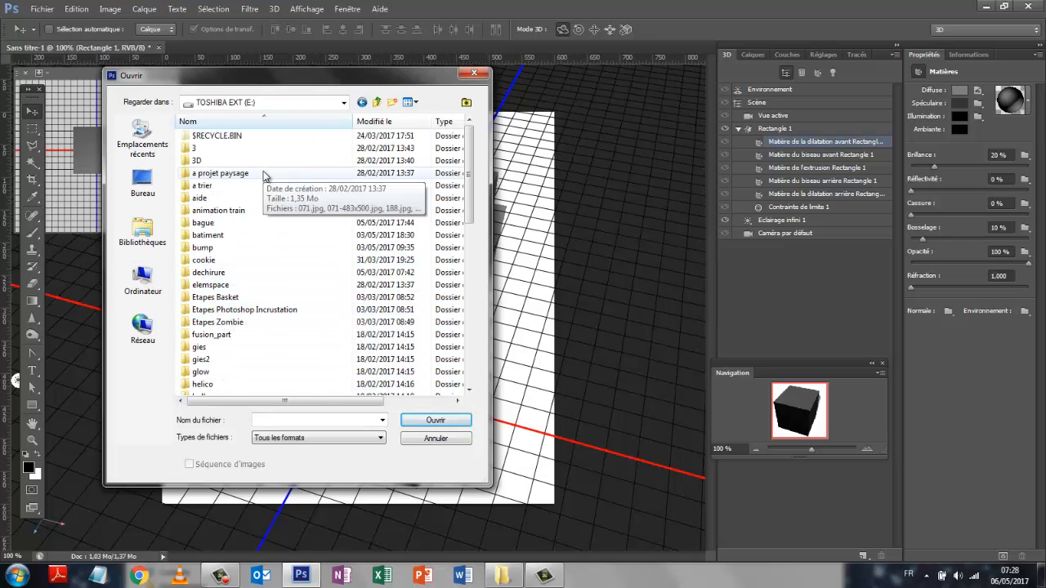
double_click(208, 236)
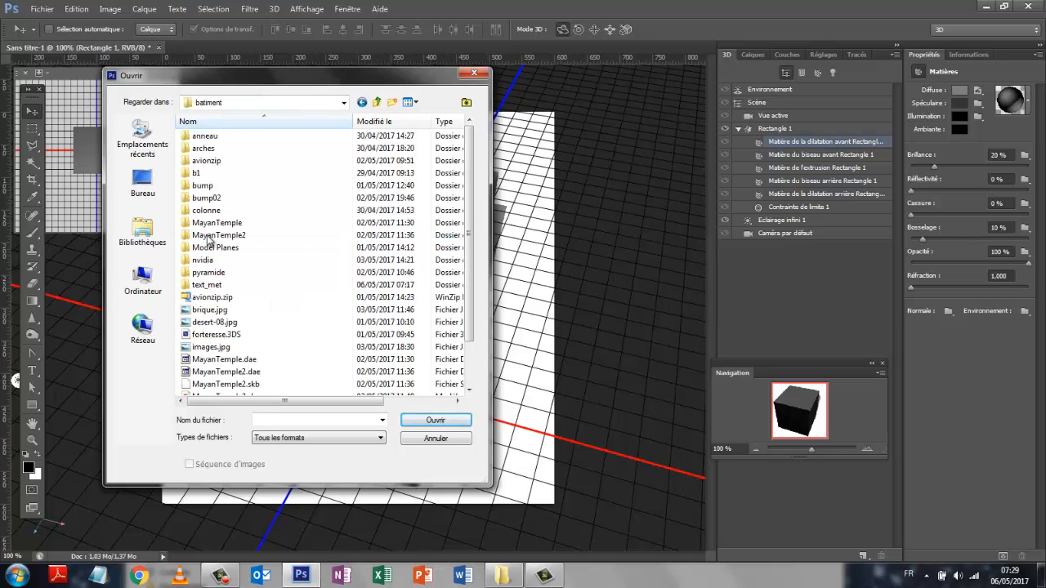
double_click(211, 285)
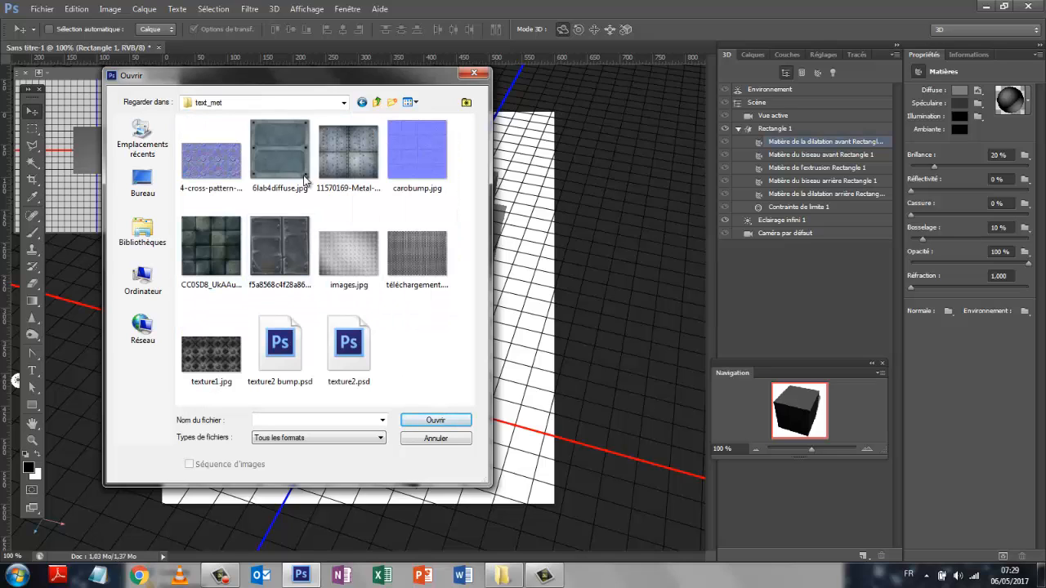
click(213, 245)
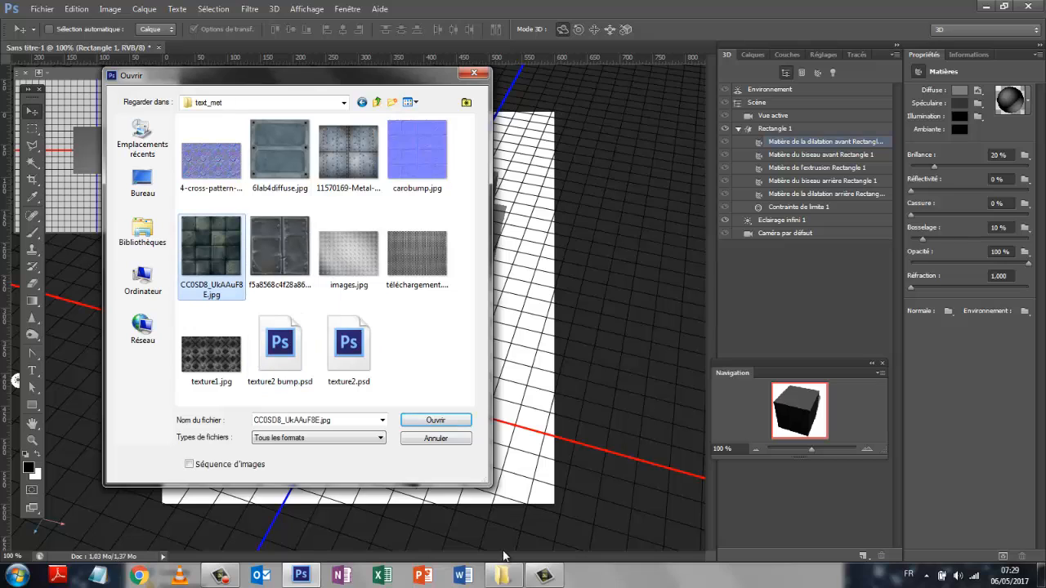
click(434, 422)
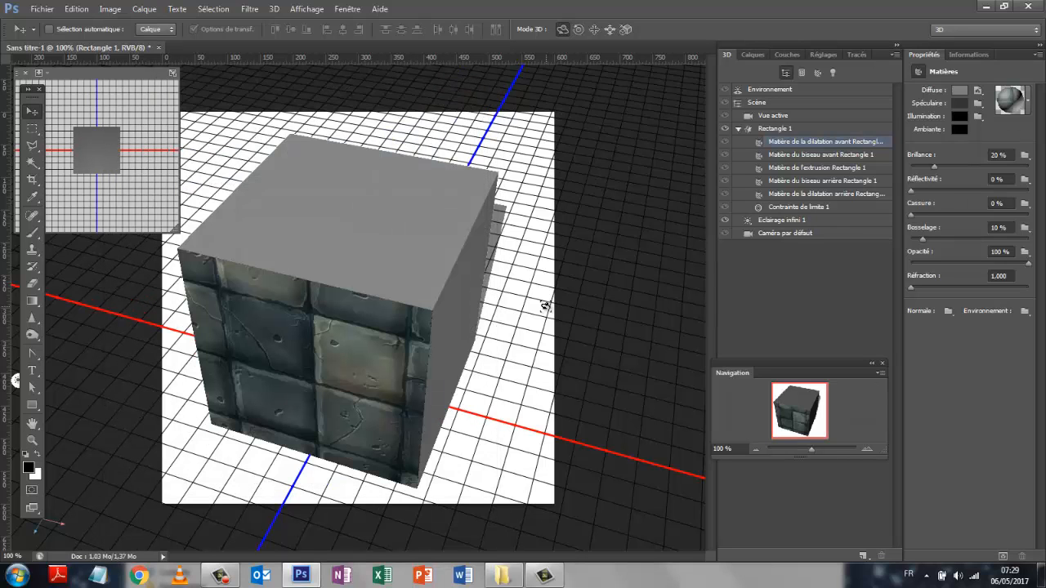
In the front texture's UV properties, set the U scale to 106.93 % and the V scale to 117.82 %
click(979, 91)
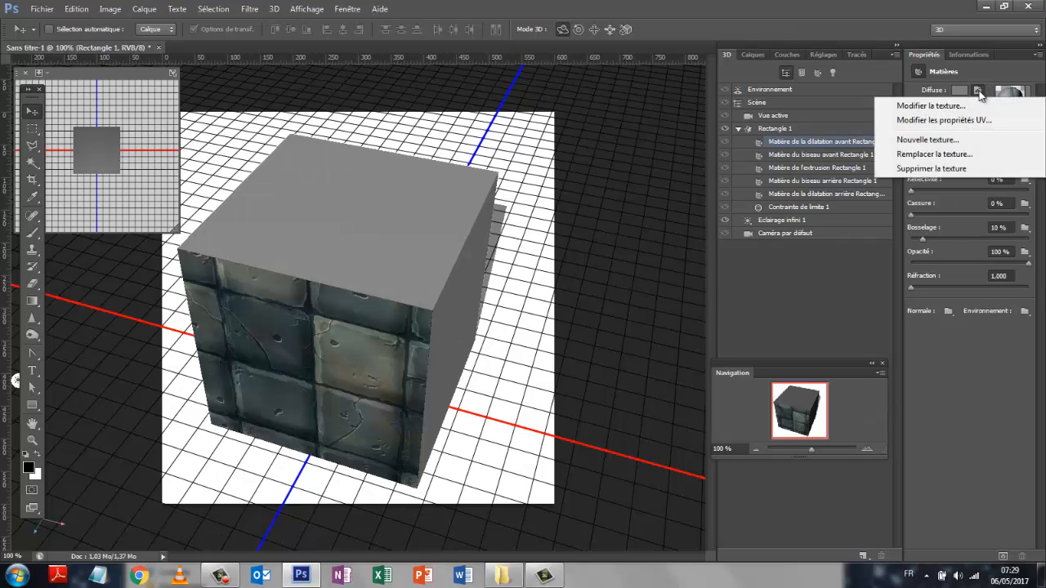
click(917, 123)
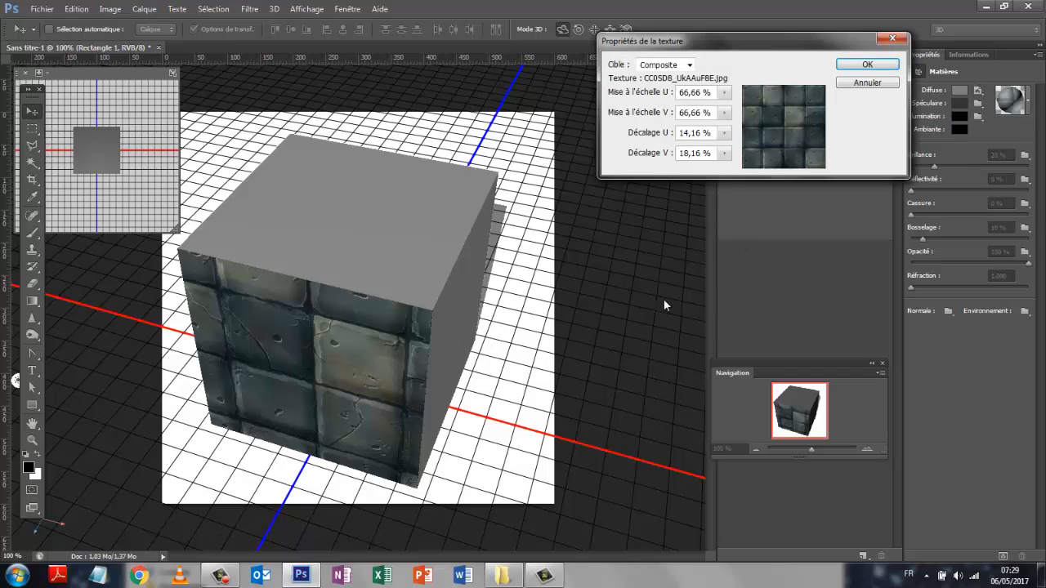
click(725, 93)
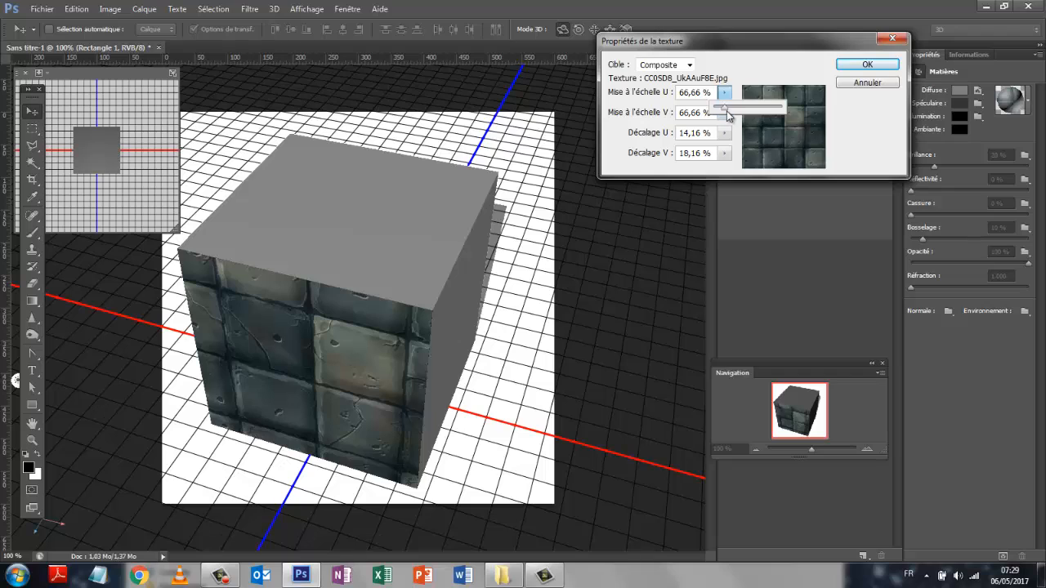
drag(726, 109, 728, 111)
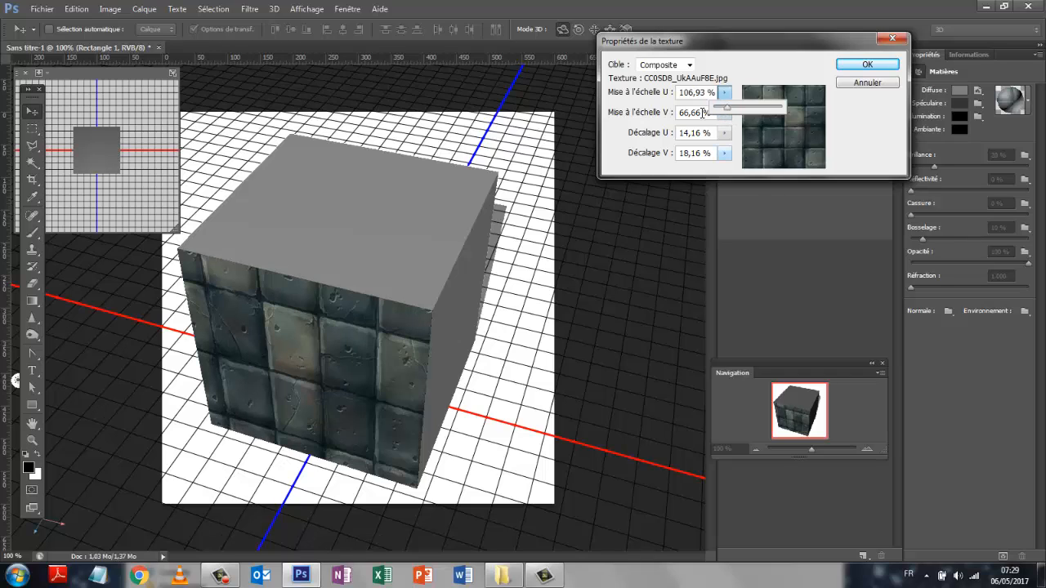
click(623, 139)
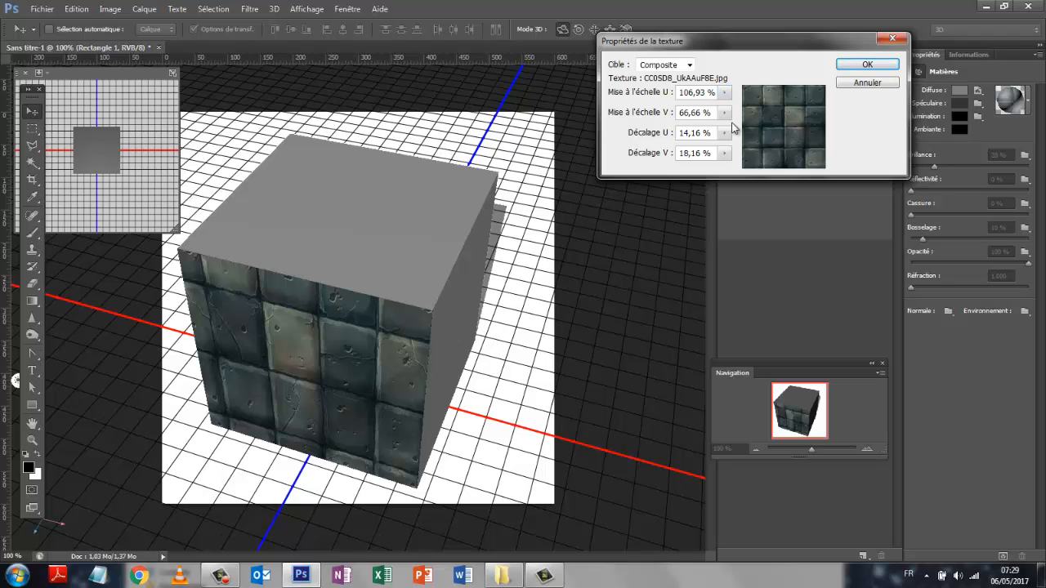
click(723, 113)
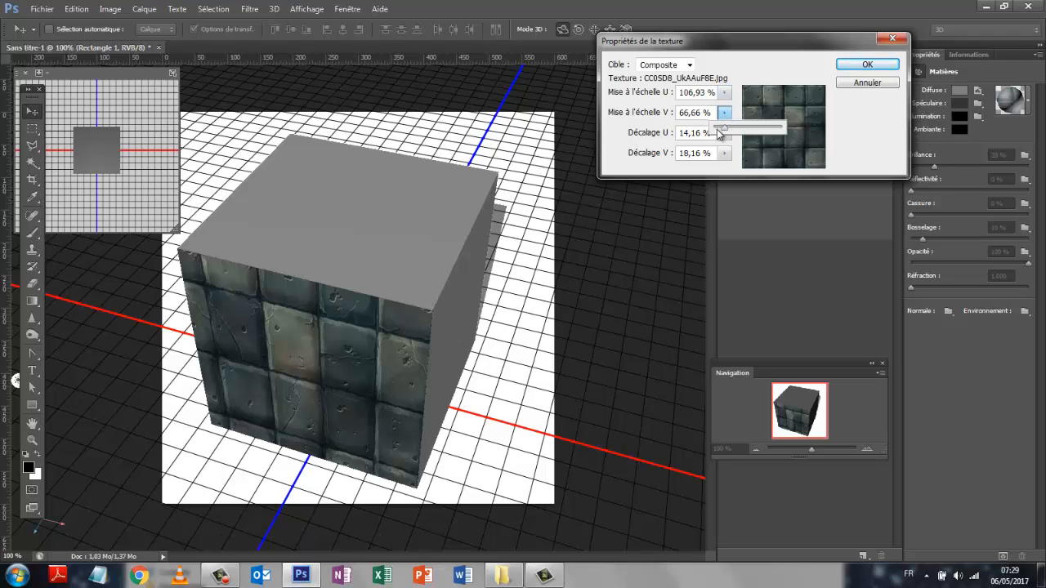
drag(723, 135, 730, 135)
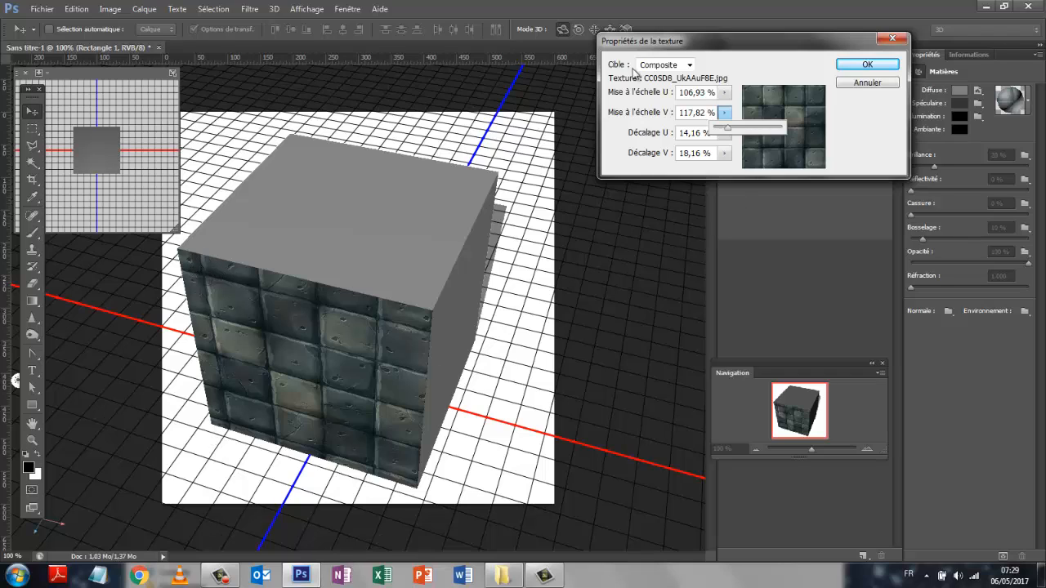
click(630, 149)
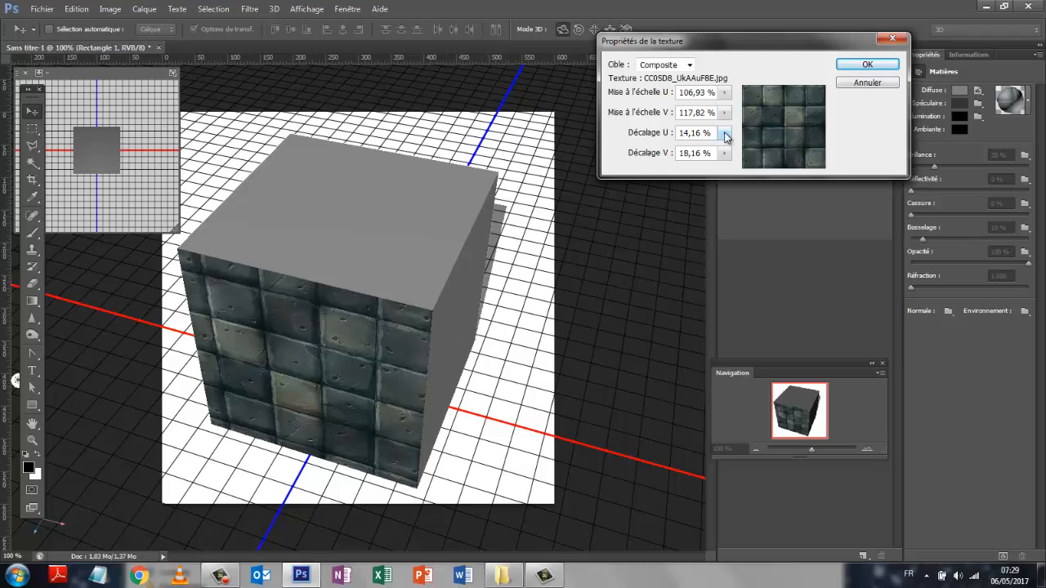
Set the front texture's U offset to 60.40 % and apply the UV properties
click(724, 133)
drag(724, 151, 725, 152)
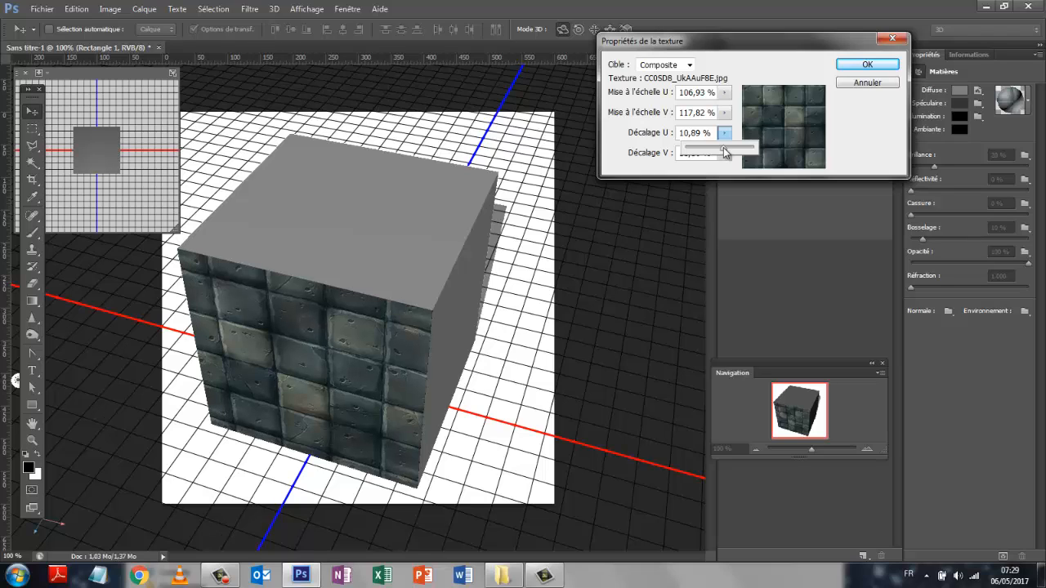
drag(724, 151, 729, 152)
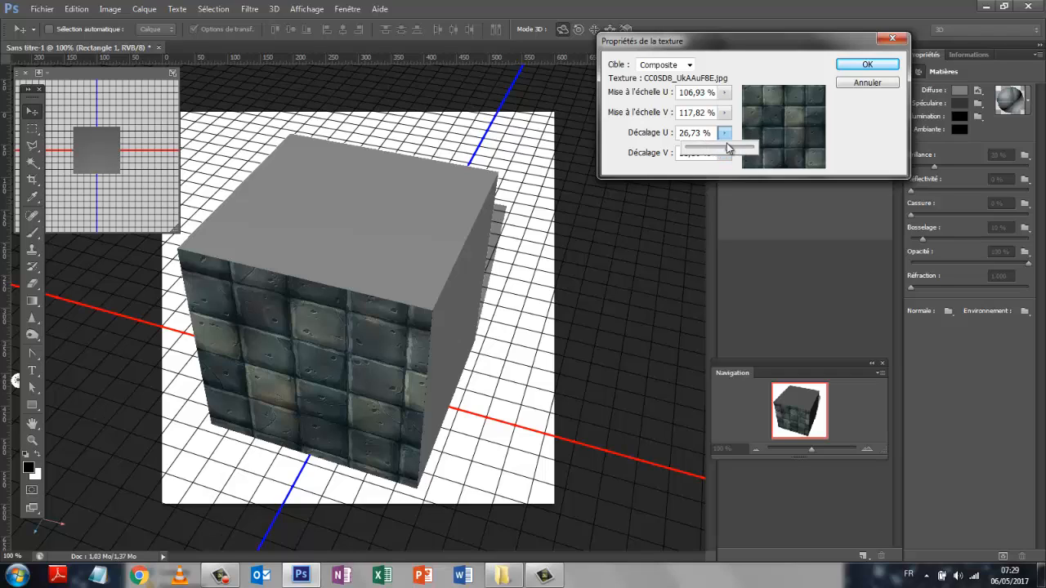
drag(730, 149, 738, 148)
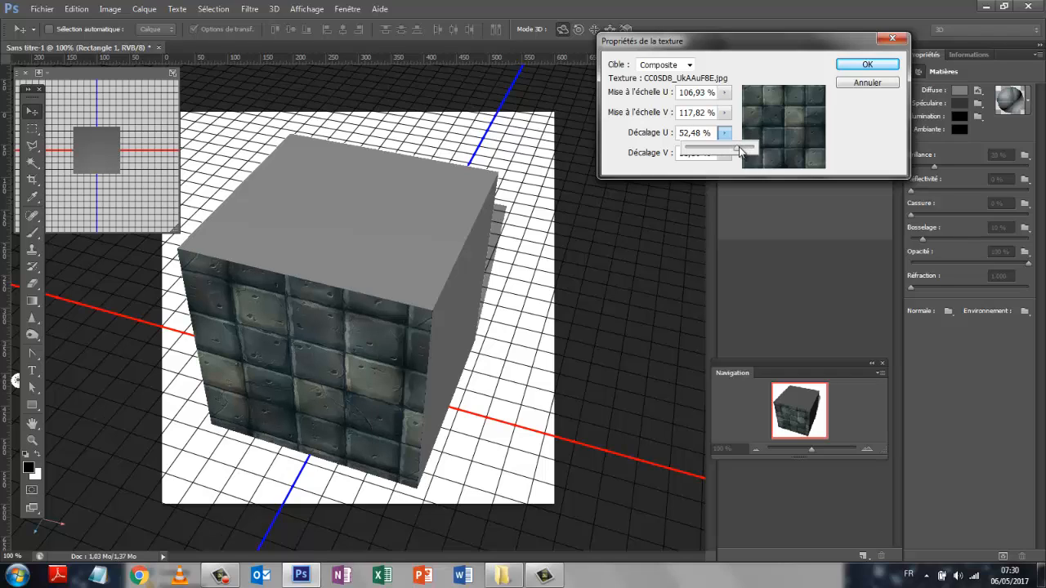
drag(738, 153, 741, 154)
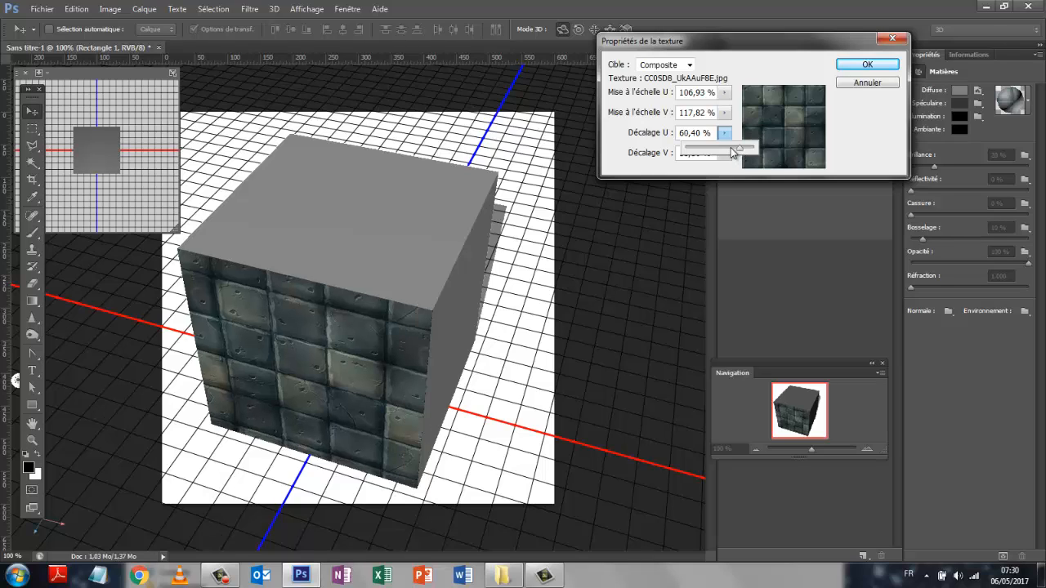
click(864, 65)
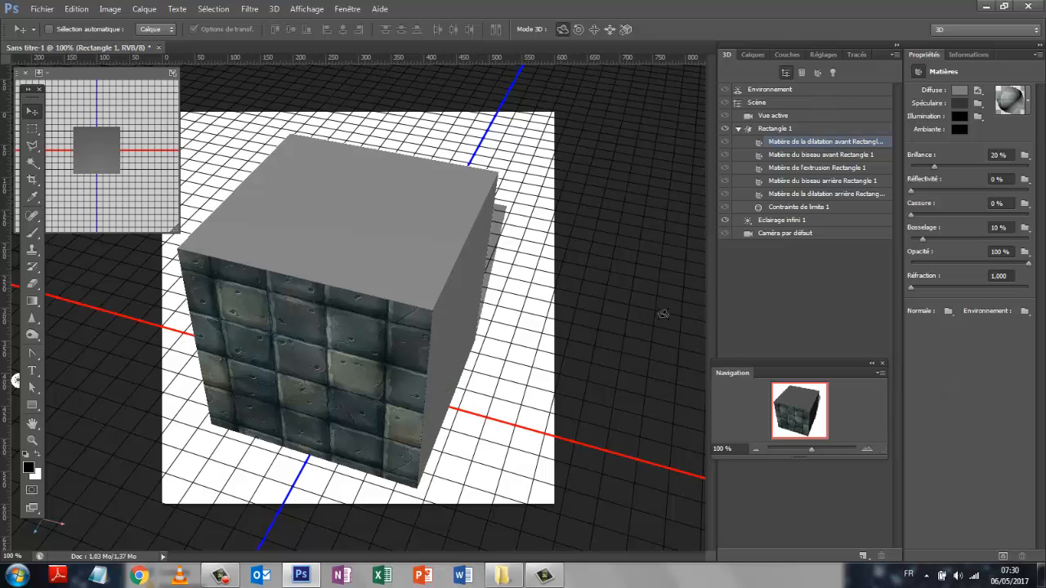
Replace the Rectangle 1 extrusion material's diffuse texture with CC0SD8_UkAAuF8E.jpg from the text_met folder
click(445, 349)
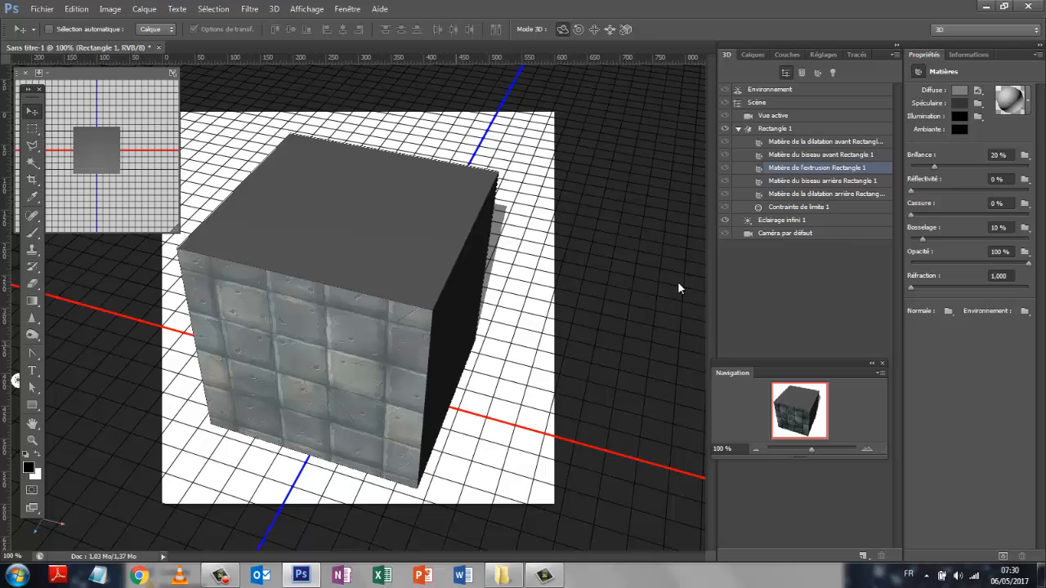
click(978, 91)
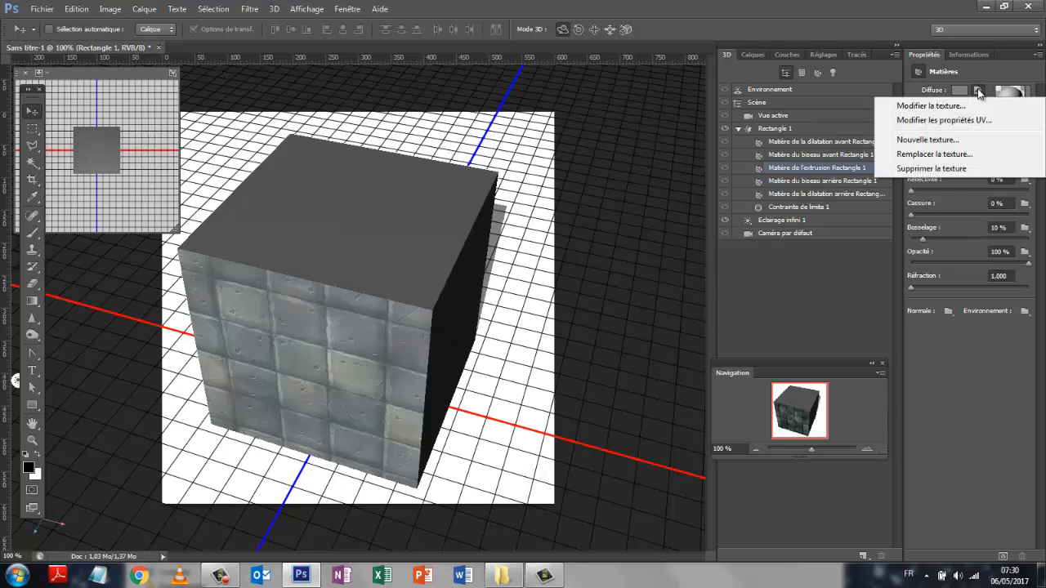
click(918, 157)
click(222, 252)
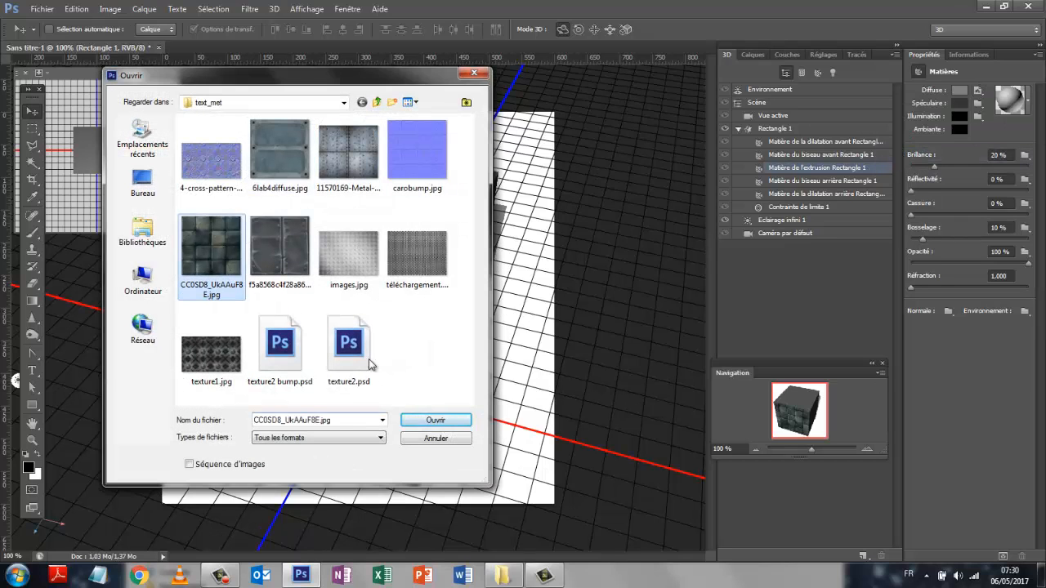
click(433, 420)
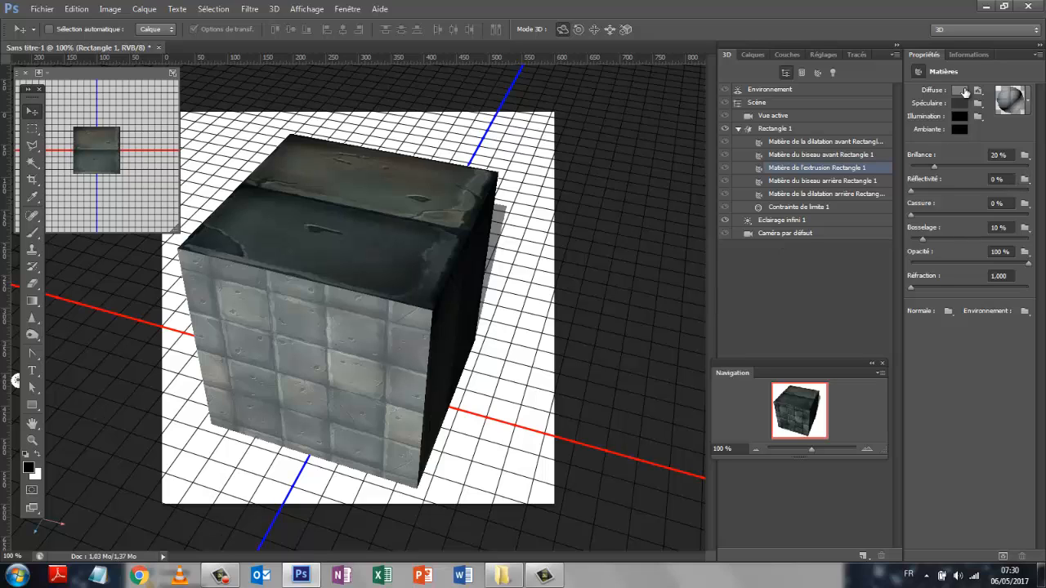
In the extrusion texture's UV properties, set the U scale to 488.12 % and the V scale to 259.41 %
click(979, 91)
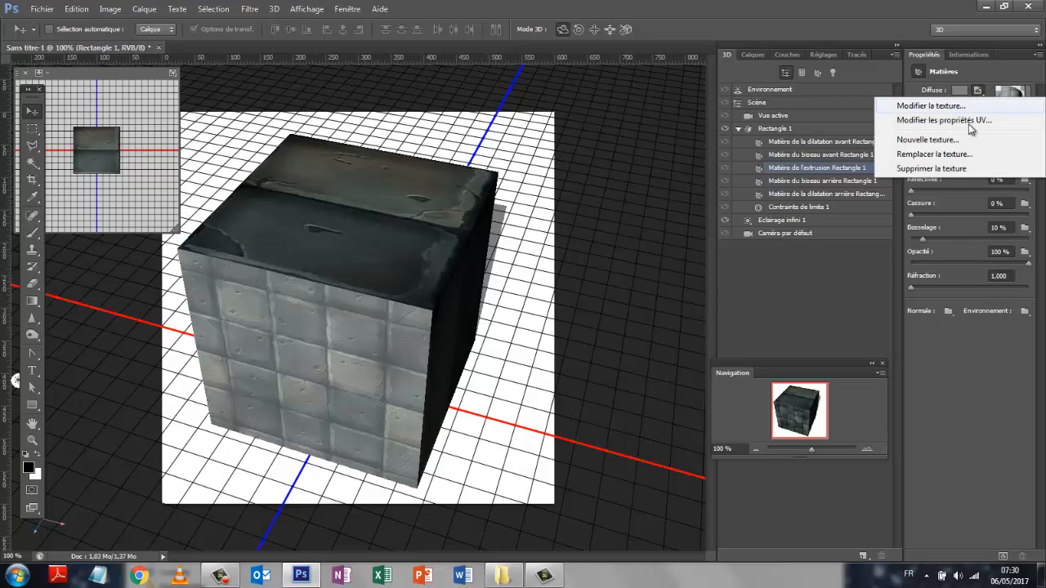
click(919, 123)
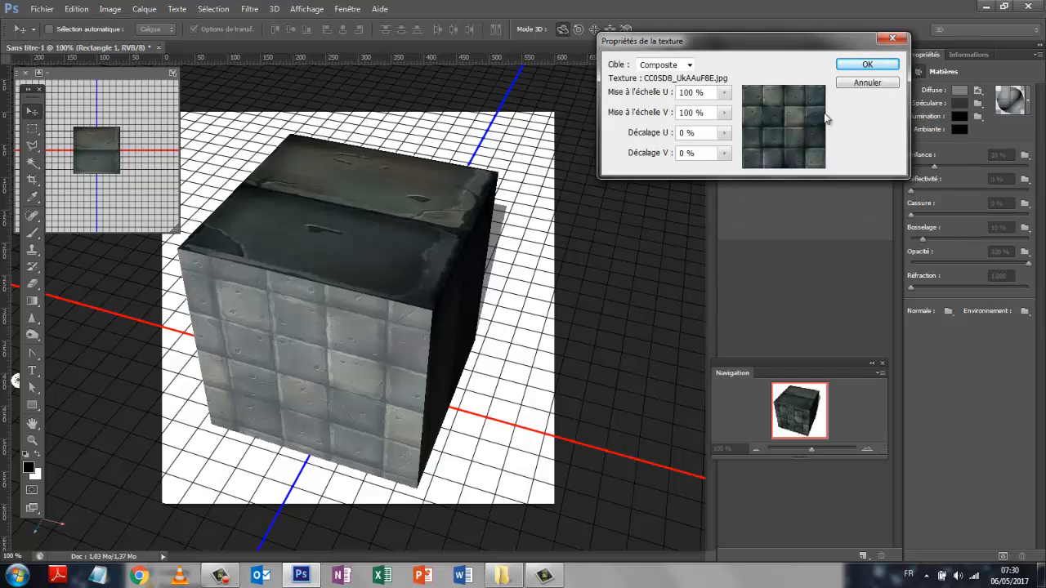
click(724, 94)
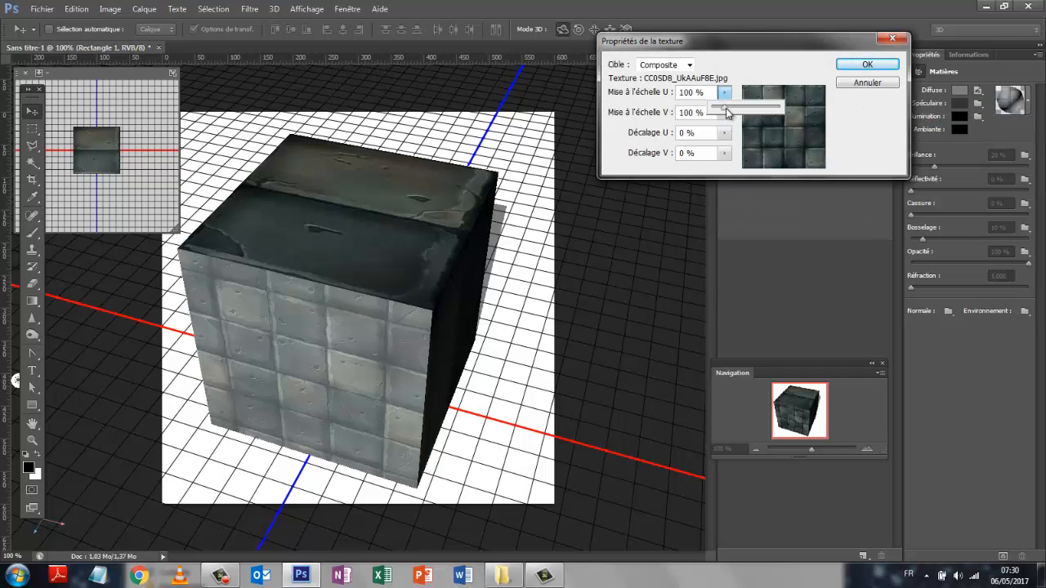
drag(724, 107, 750, 112)
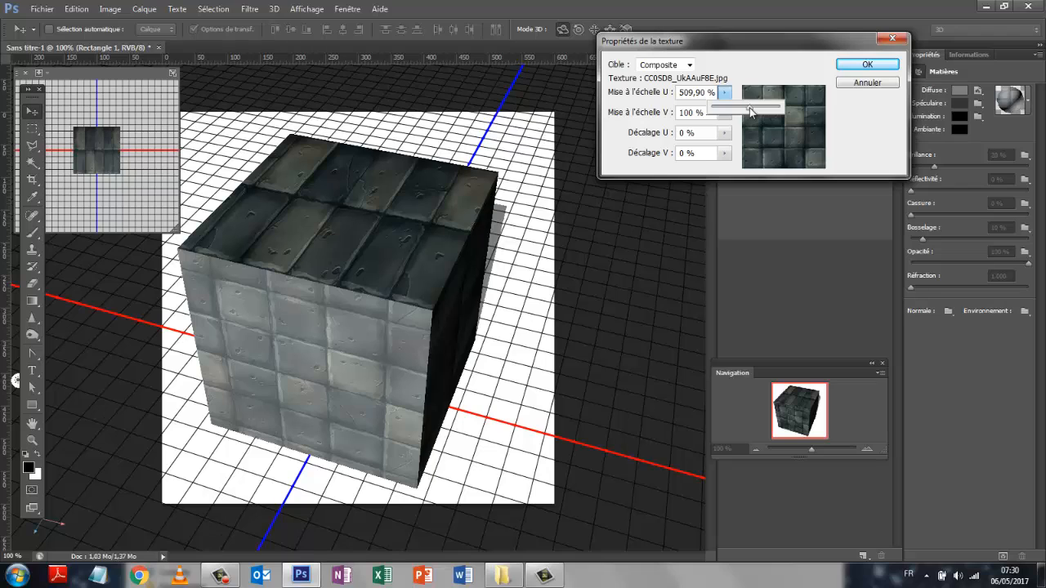
drag(750, 112, 760, 112)
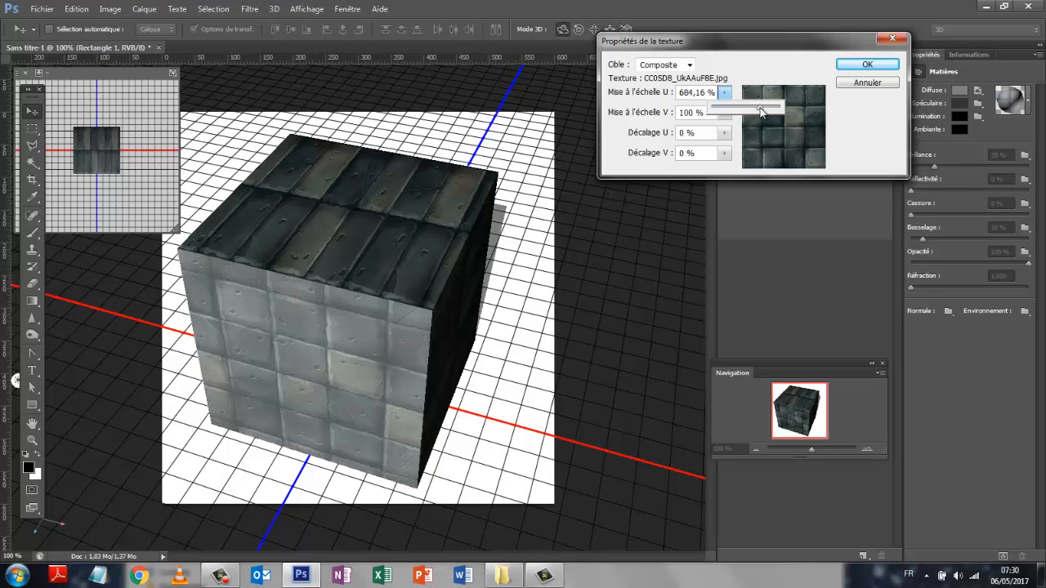
click(724, 112)
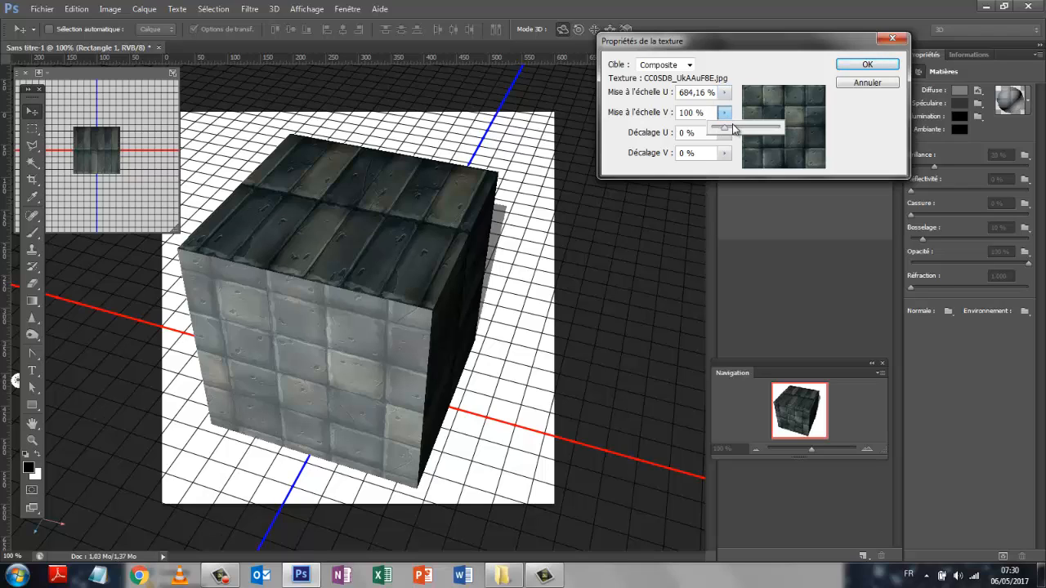
drag(732, 129, 738, 133)
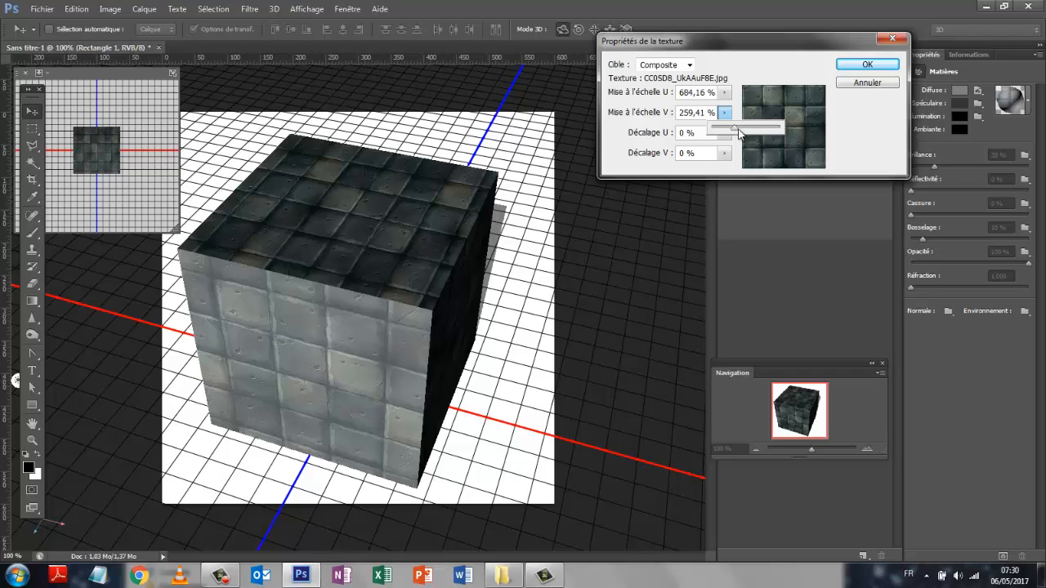
click(724, 93)
drag(726, 111, 715, 111)
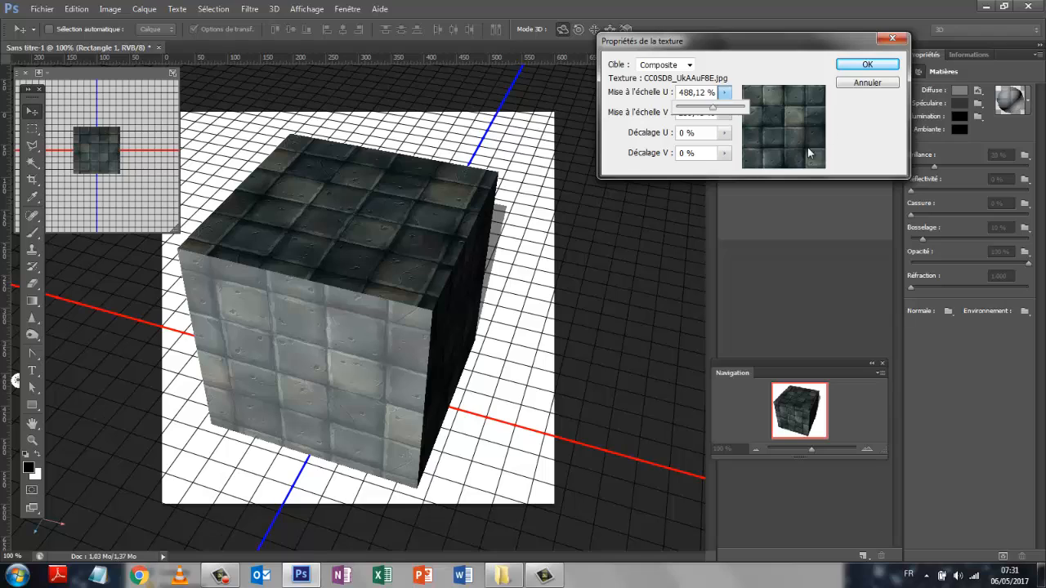
Set the extrusion texture's U offset to 12.87 % and apply the UV properties
click(724, 132)
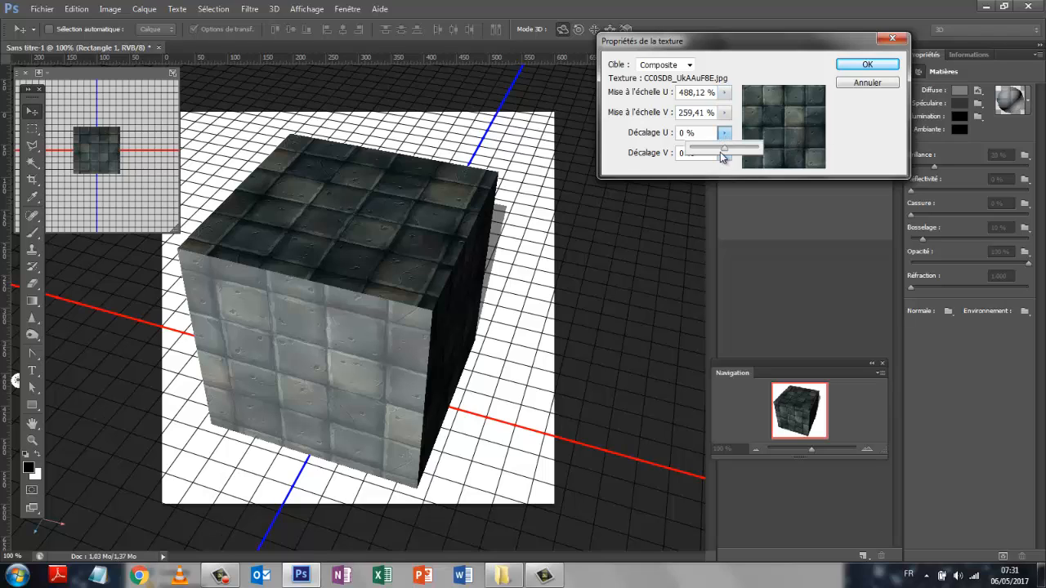
click(728, 158)
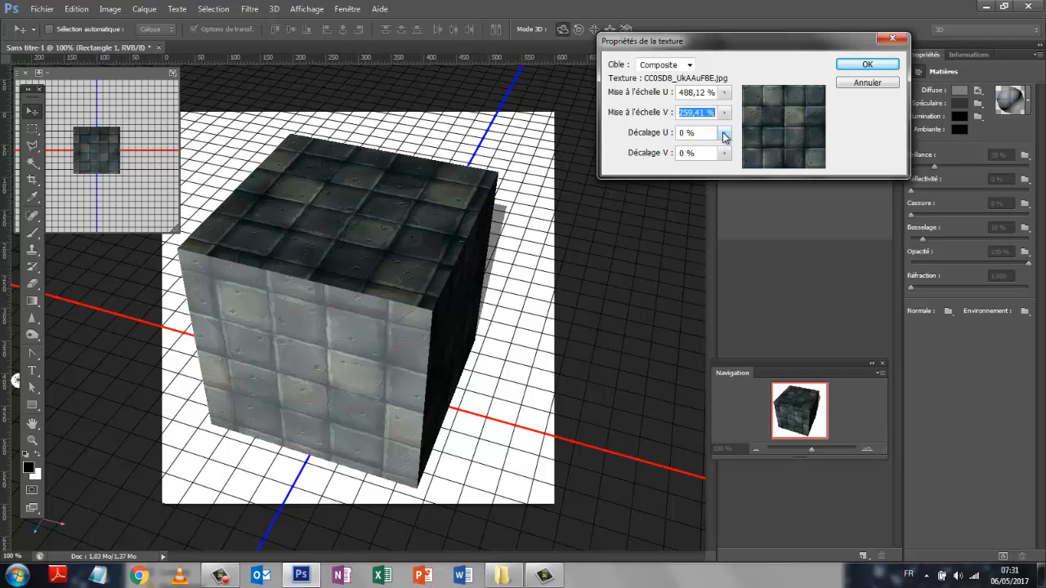
click(724, 133)
drag(724, 150, 731, 150)
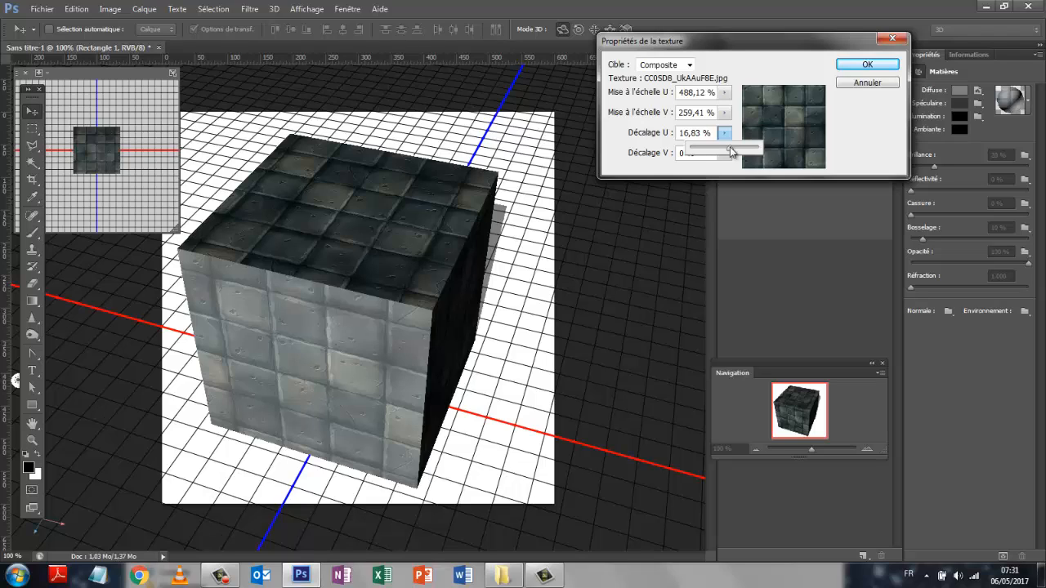
drag(730, 146, 727, 147)
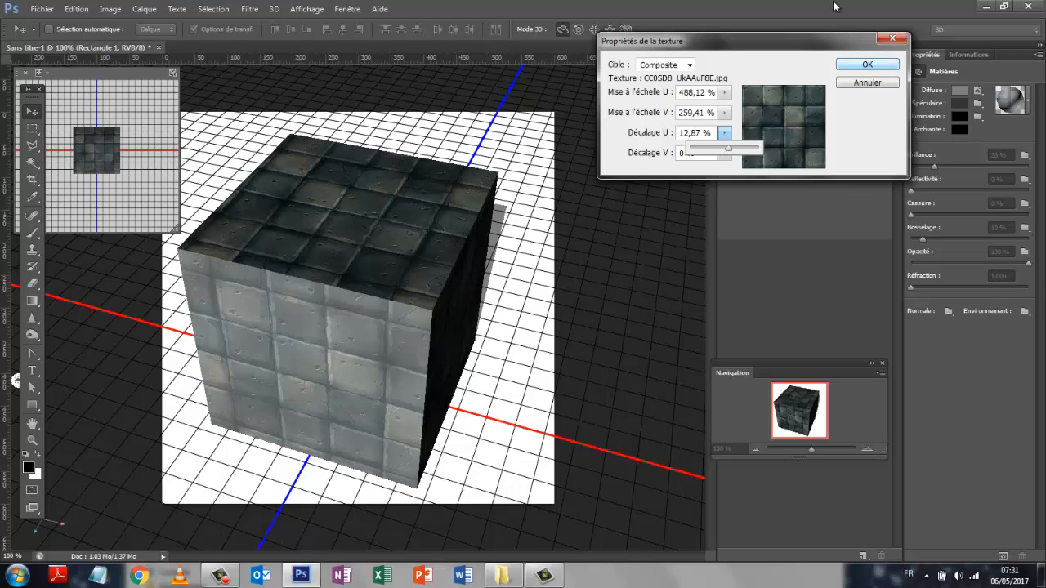
click(868, 66)
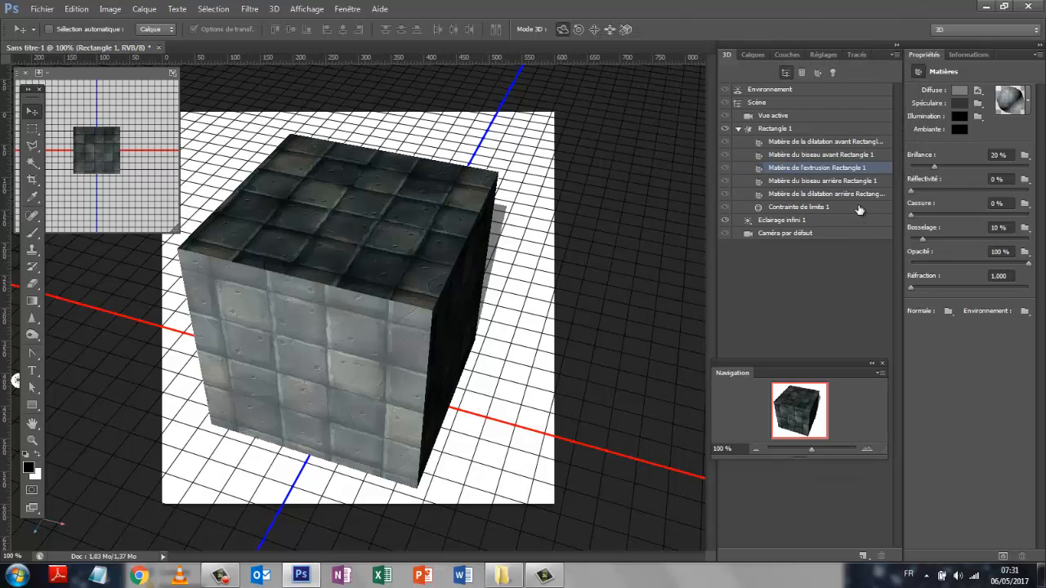
click(798, 195)
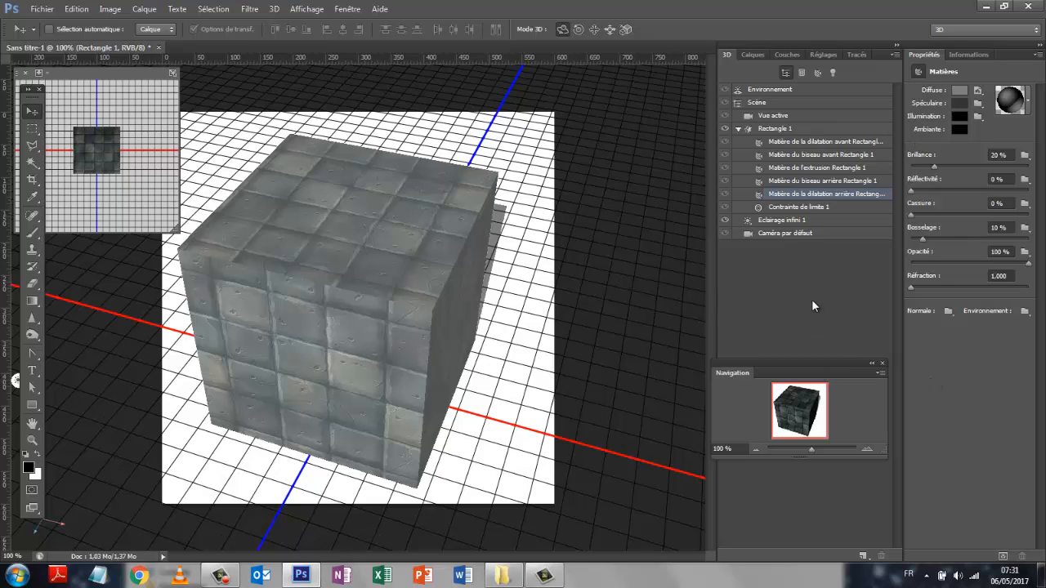
click(750, 55)
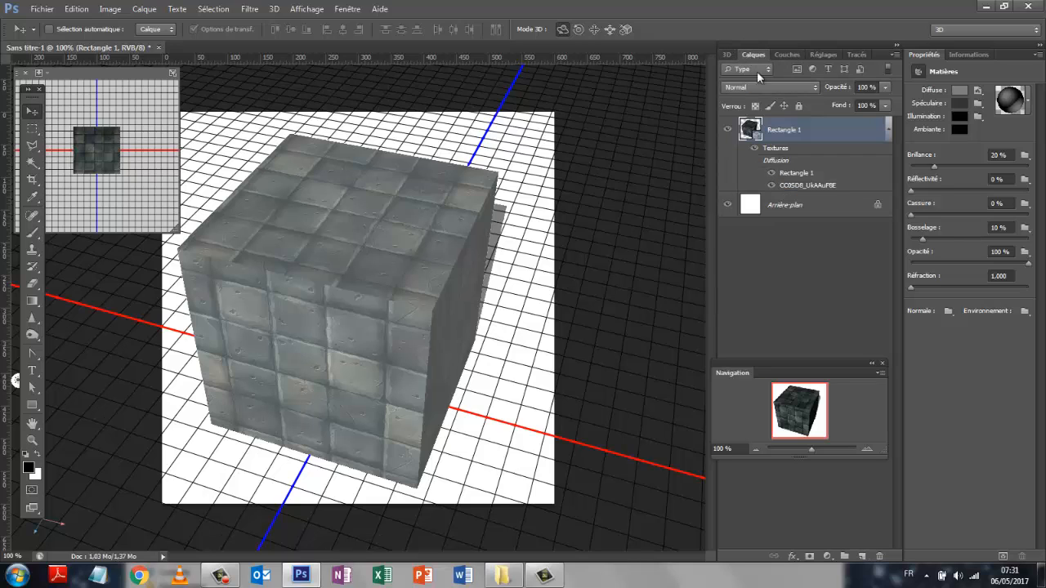
click(792, 129)
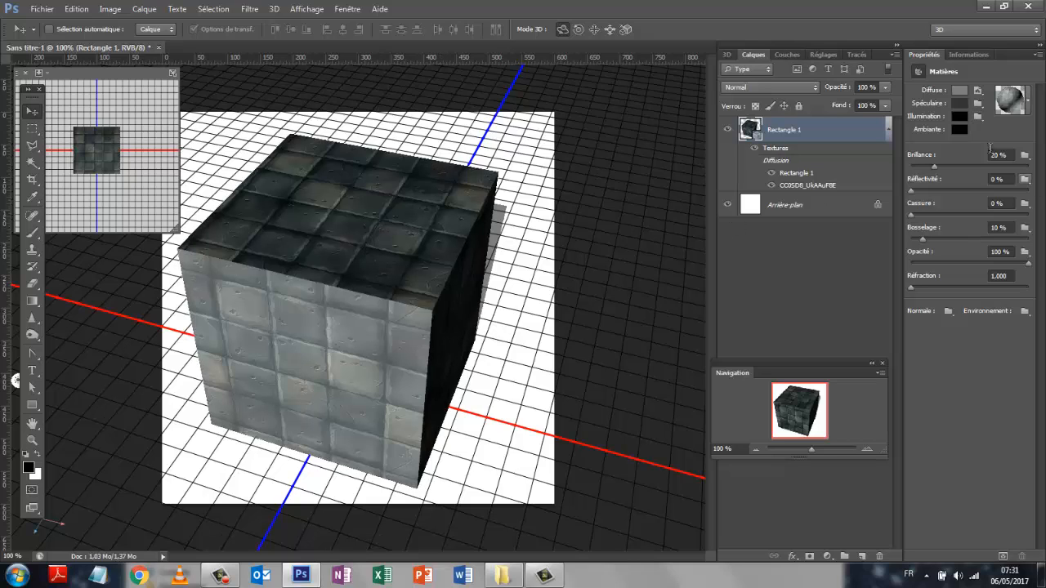
Load bump_tuto.png from the nvidia folder on the E: drive as the extrusion material's bump texture
click(728, 56)
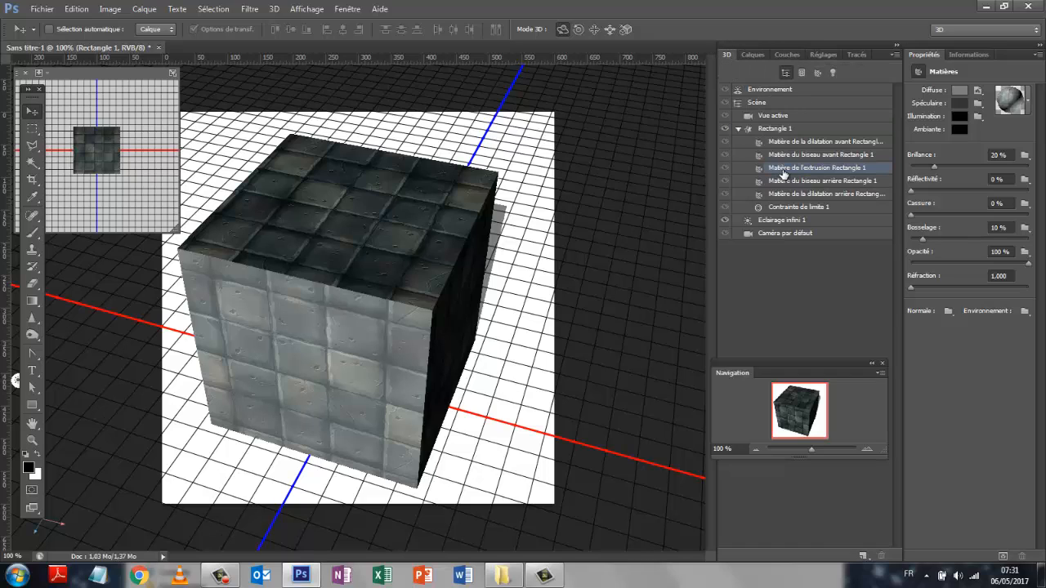
click(1025, 230)
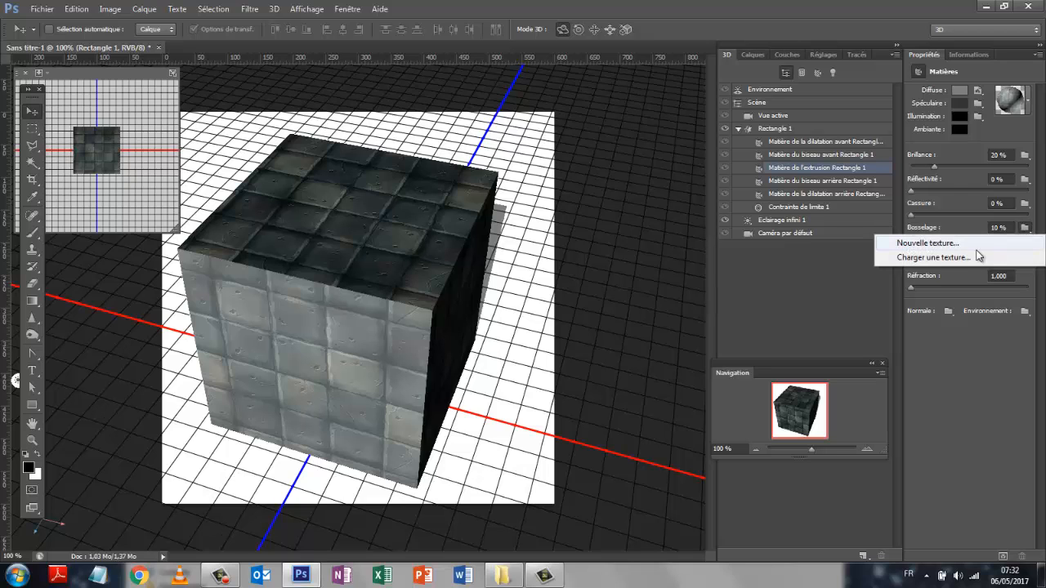
click(873, 255)
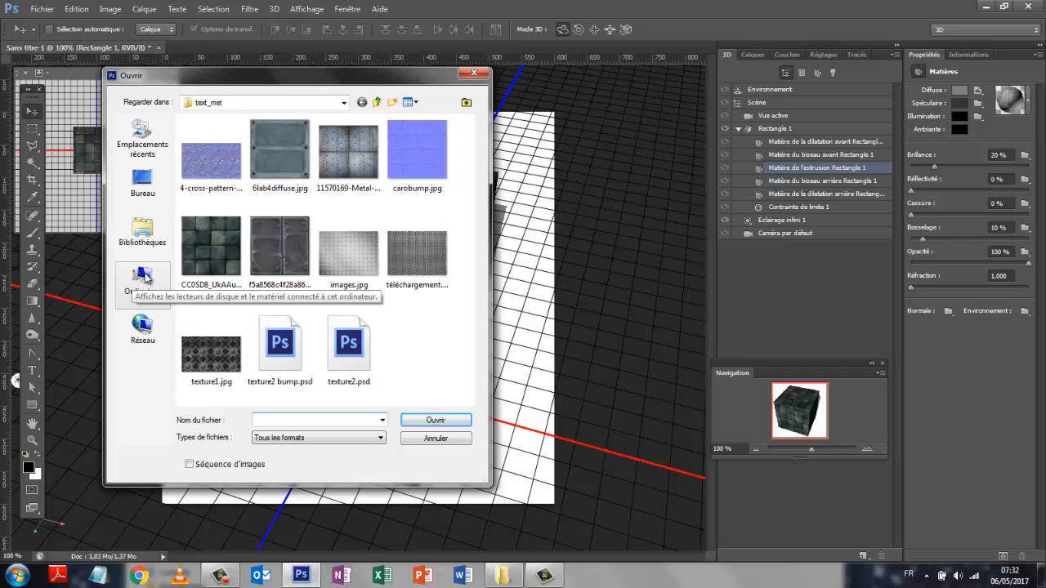
click(344, 103)
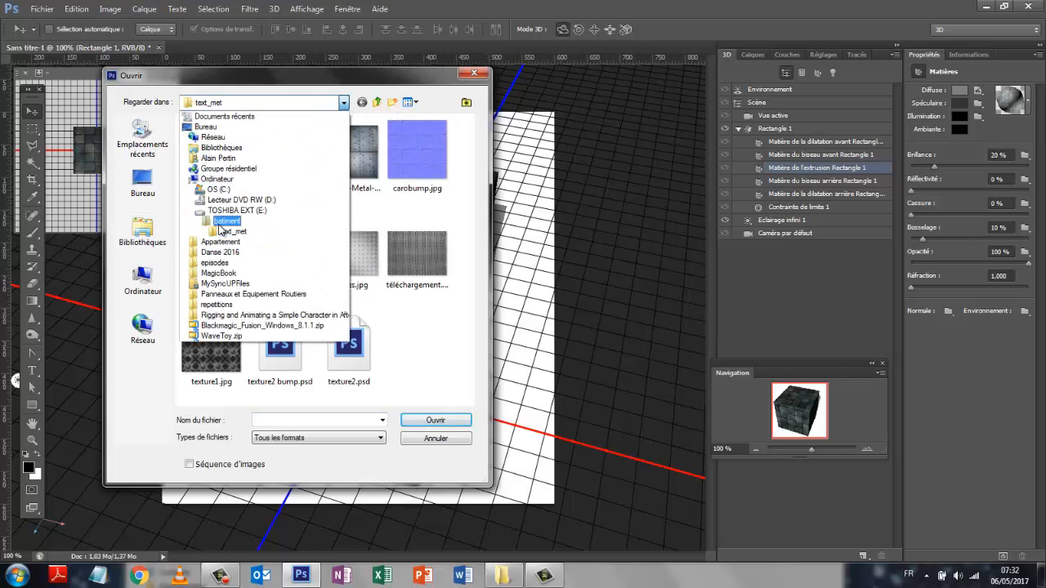
click(225, 210)
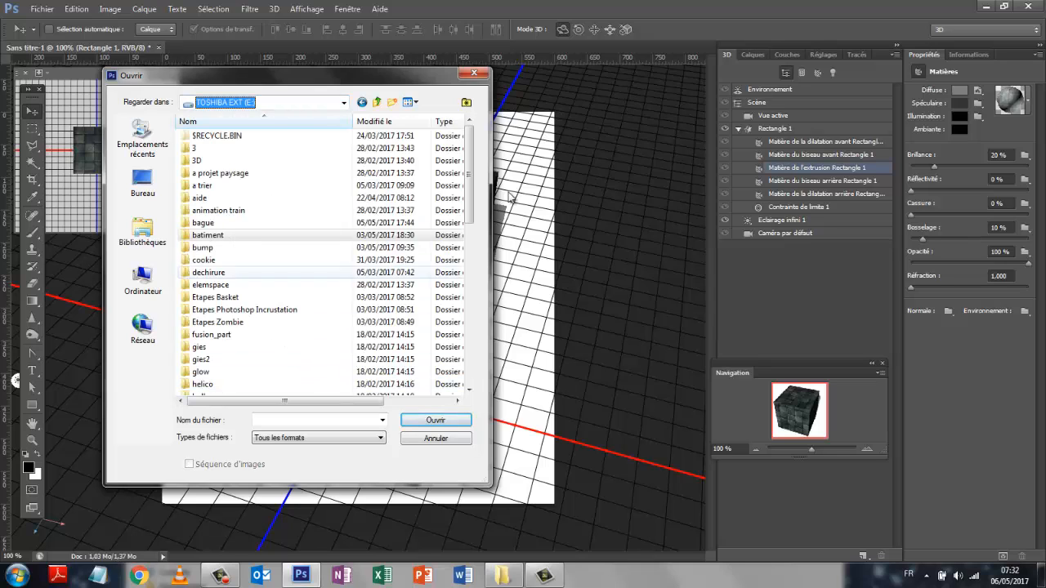
drag(471, 182, 468, 240)
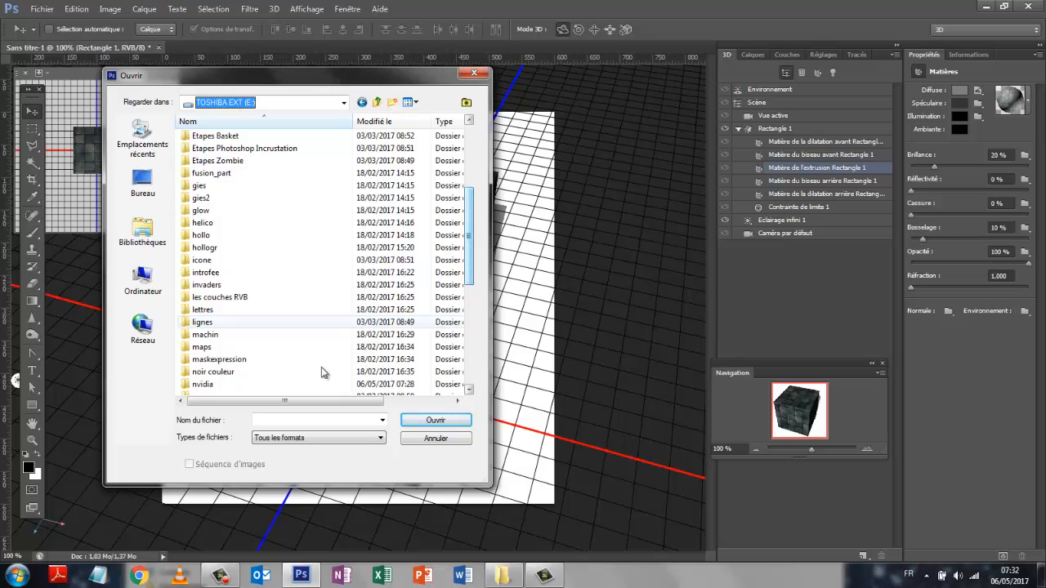
click(208, 384)
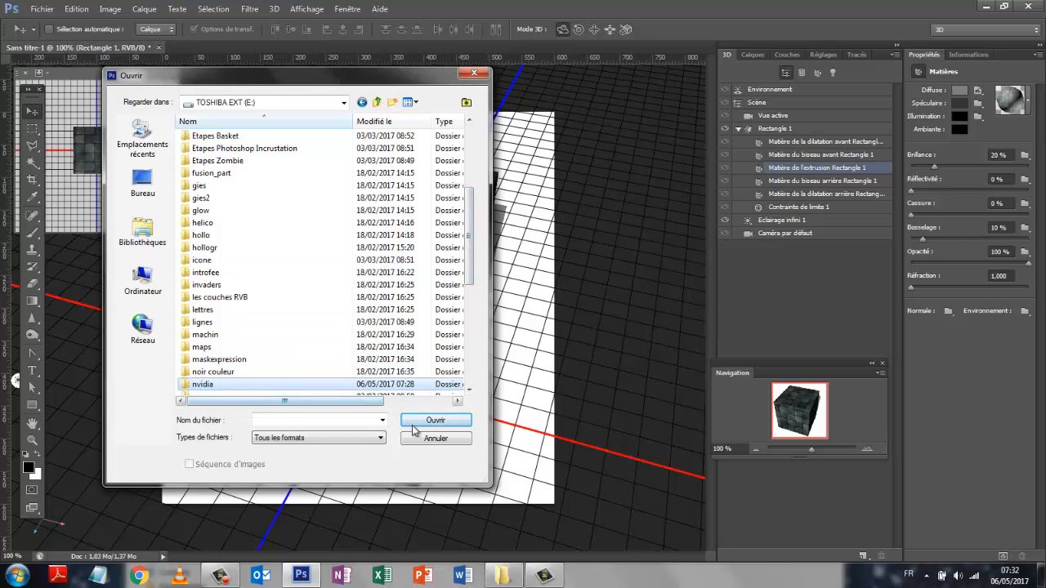
click(413, 424)
click(220, 145)
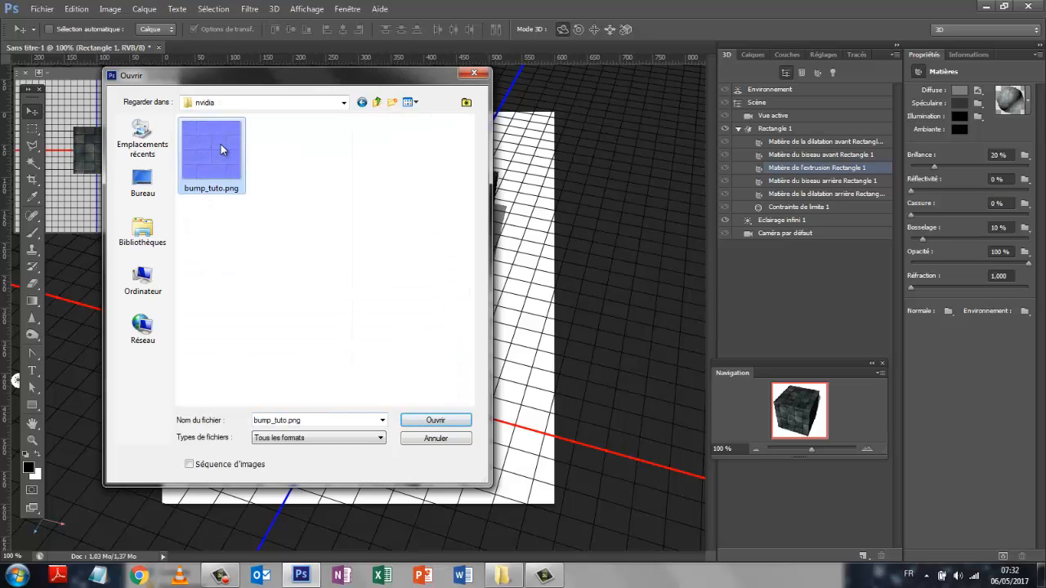
click(433, 422)
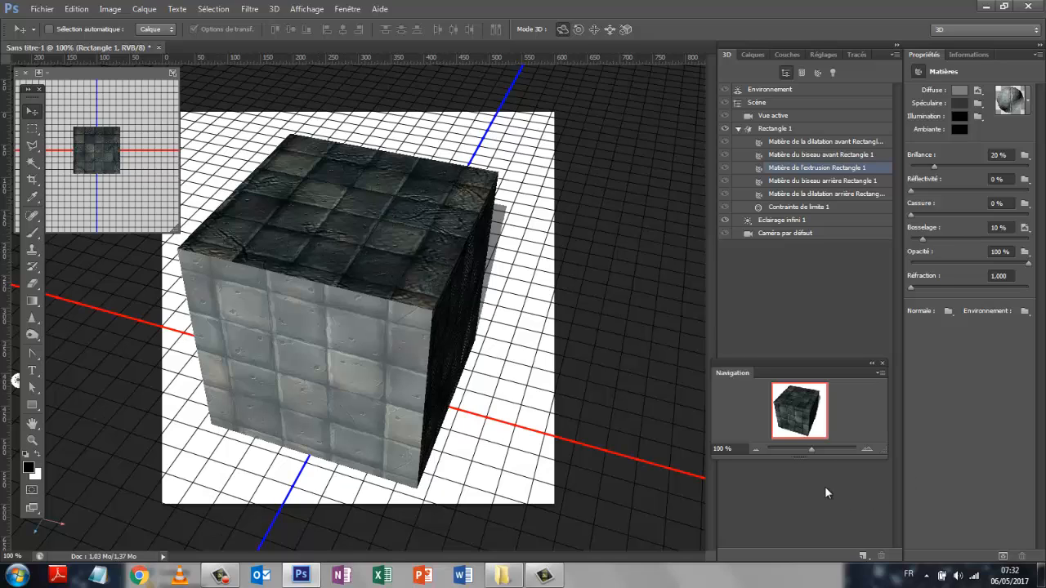
Set the extrusion material's bump strength to 5 %
drag(813, 448, 819, 448)
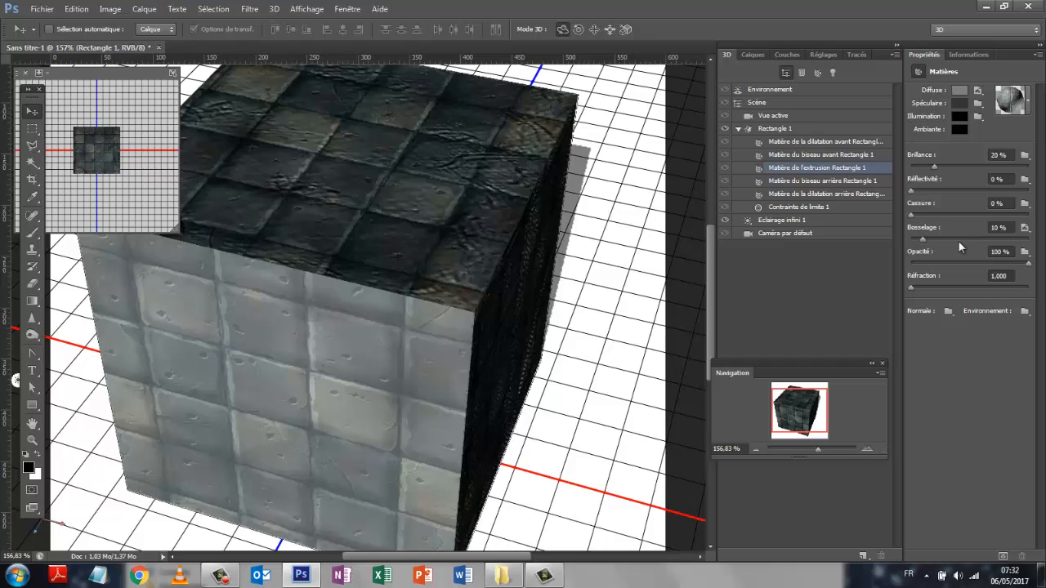
drag(924, 239, 953, 244)
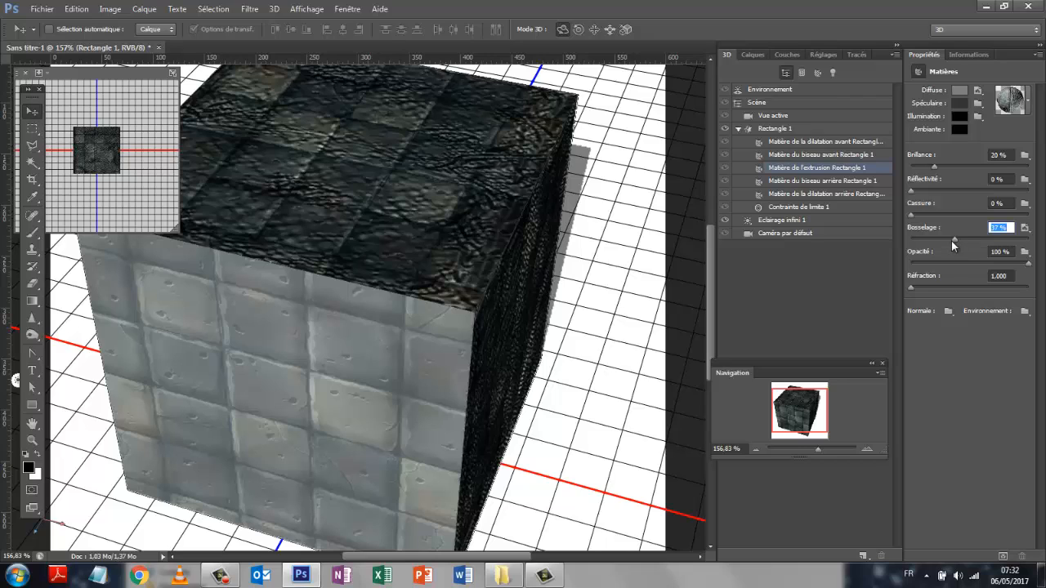
drag(956, 240, 916, 238)
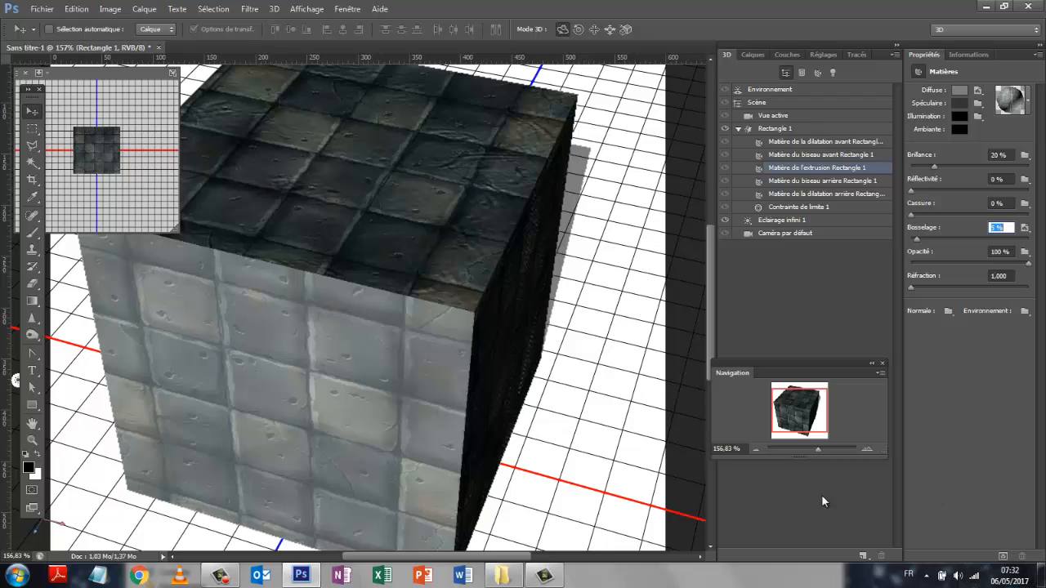
click(754, 54)
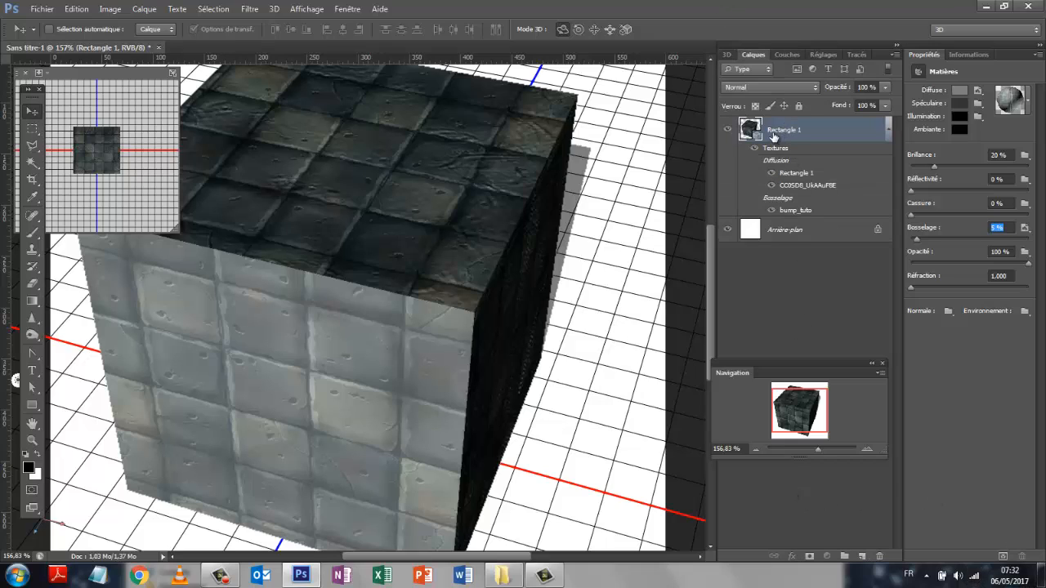
click(780, 270)
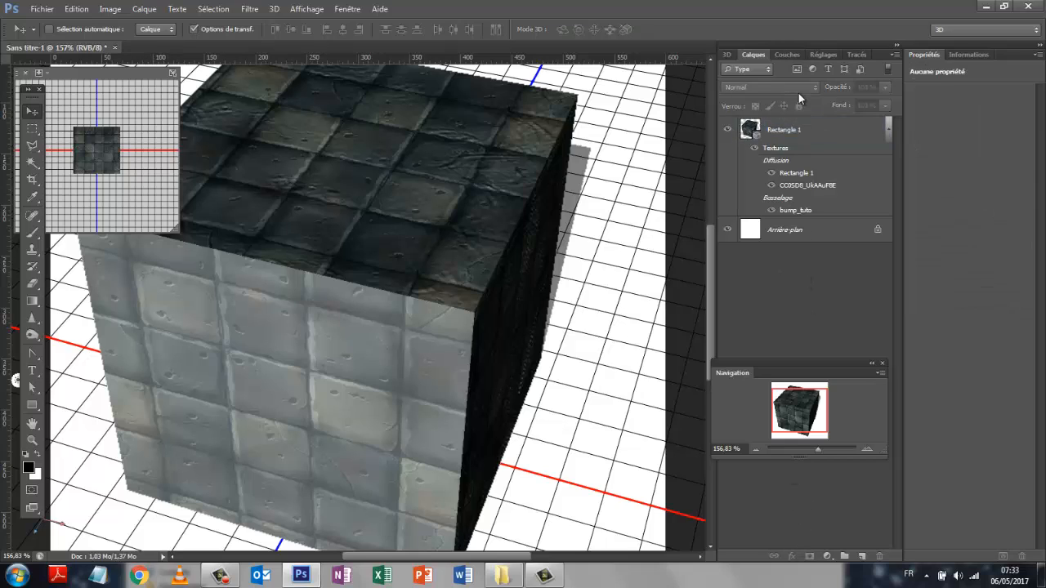
click(782, 131)
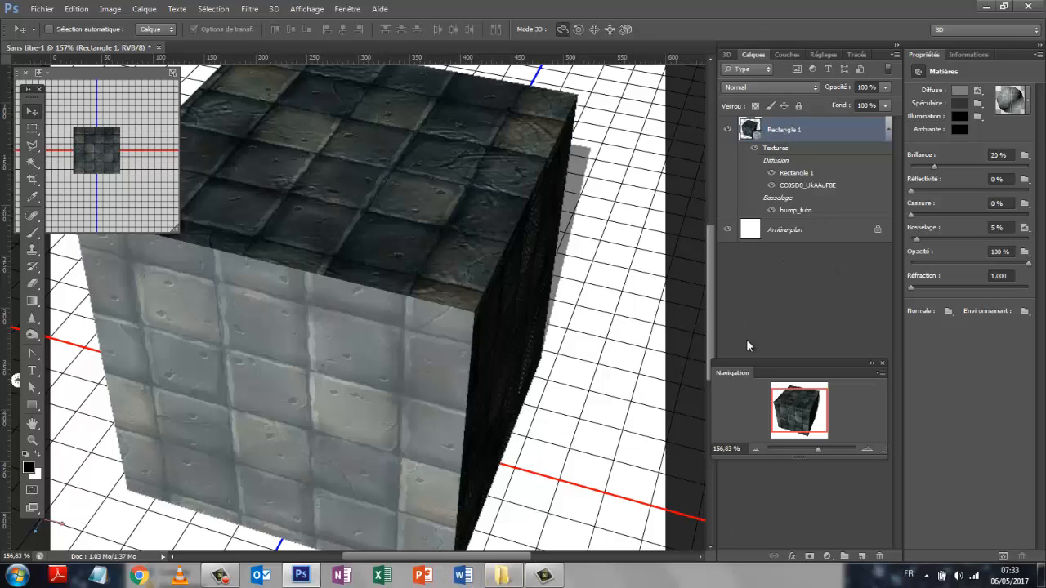
Select the background layer and view the whole textured cube at 128.4 % zoom
click(786, 230)
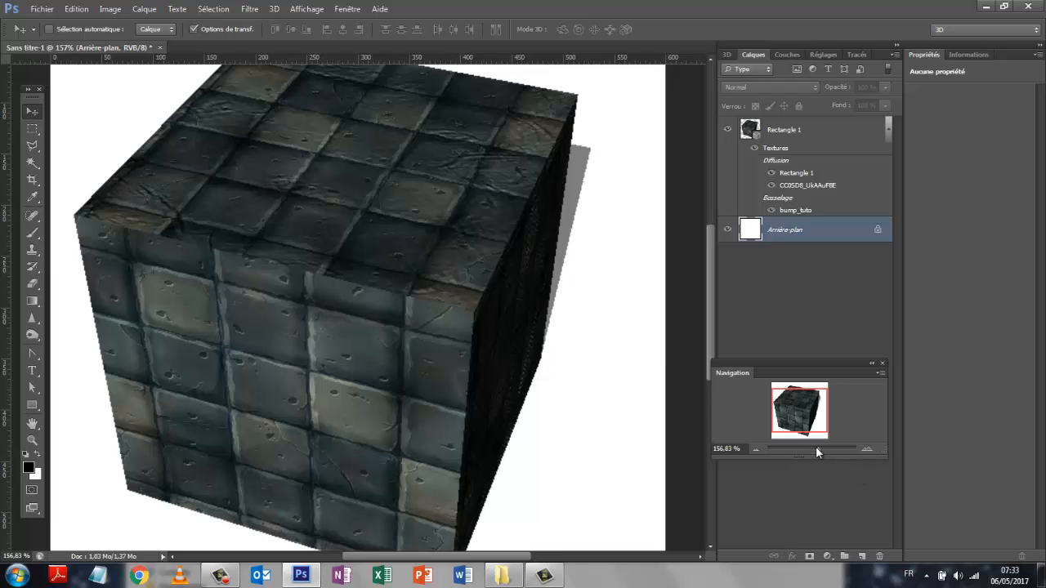
drag(817, 451, 815, 450)
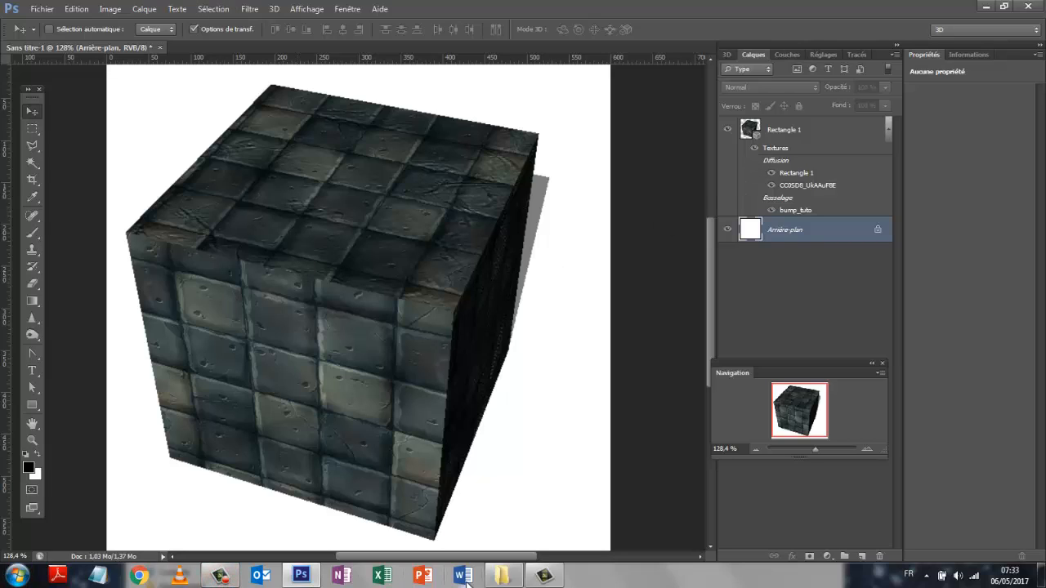
click(139, 576)
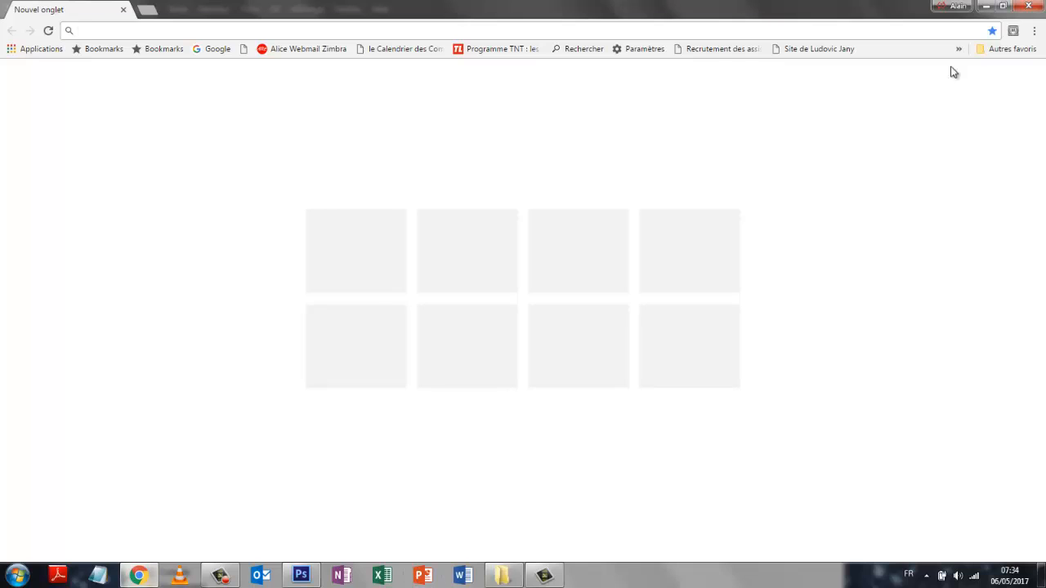
click(985, 8)
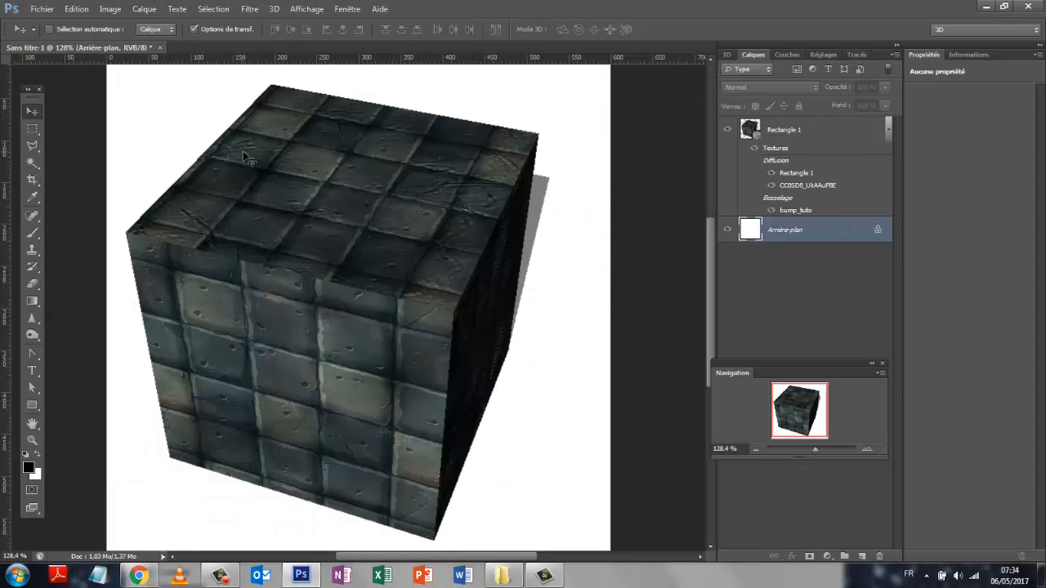
click(250, 10)
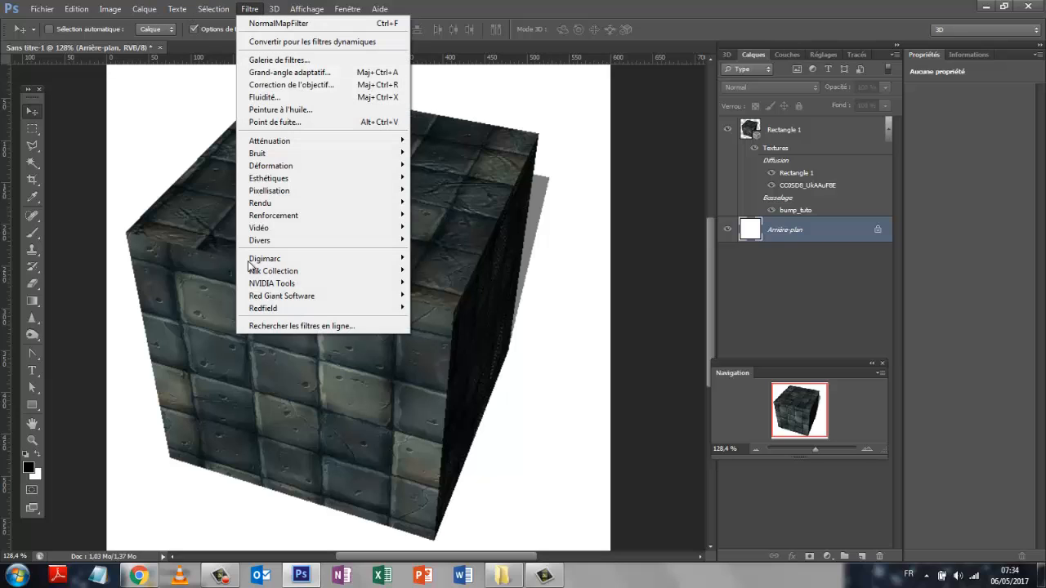
mouse_move(293, 283)
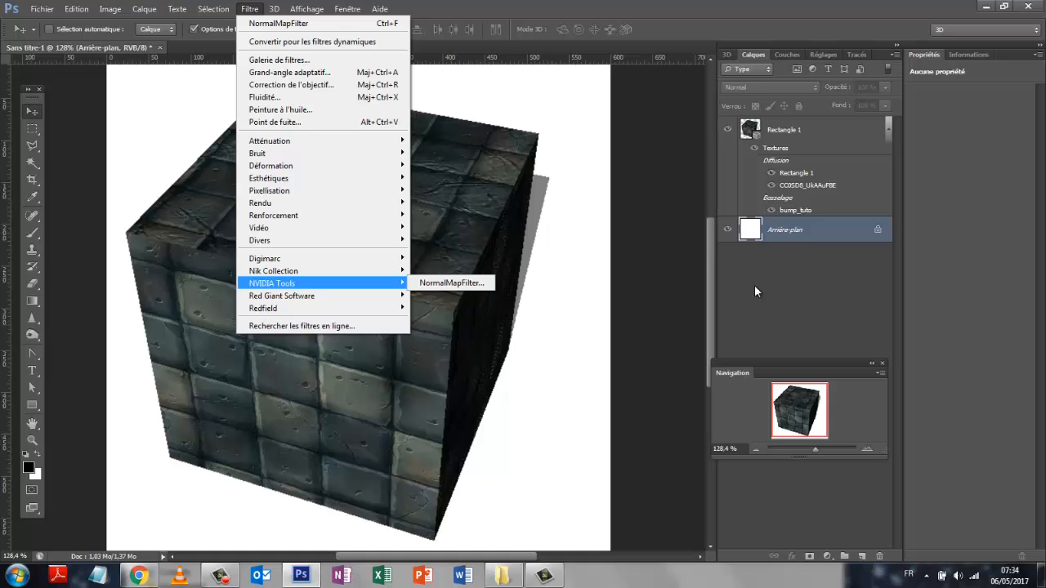
click(757, 306)
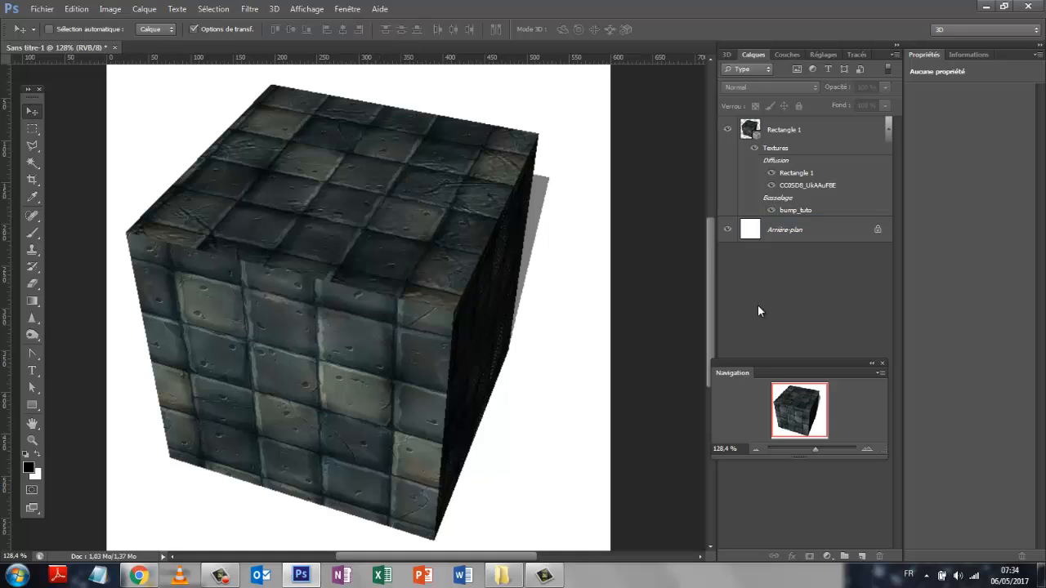